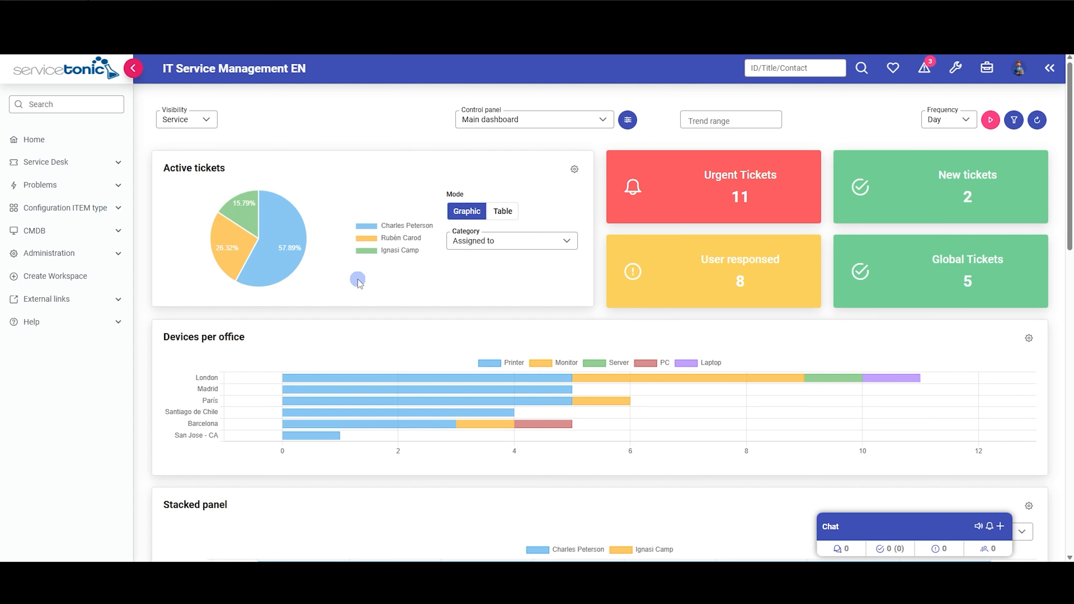
# Open the list of AI agents in the service administration's artificial intelligence configuration
pyautogui.click(64, 254)
pyautogui.click(68, 298)
pyautogui.scroll(-1, 68, 304)
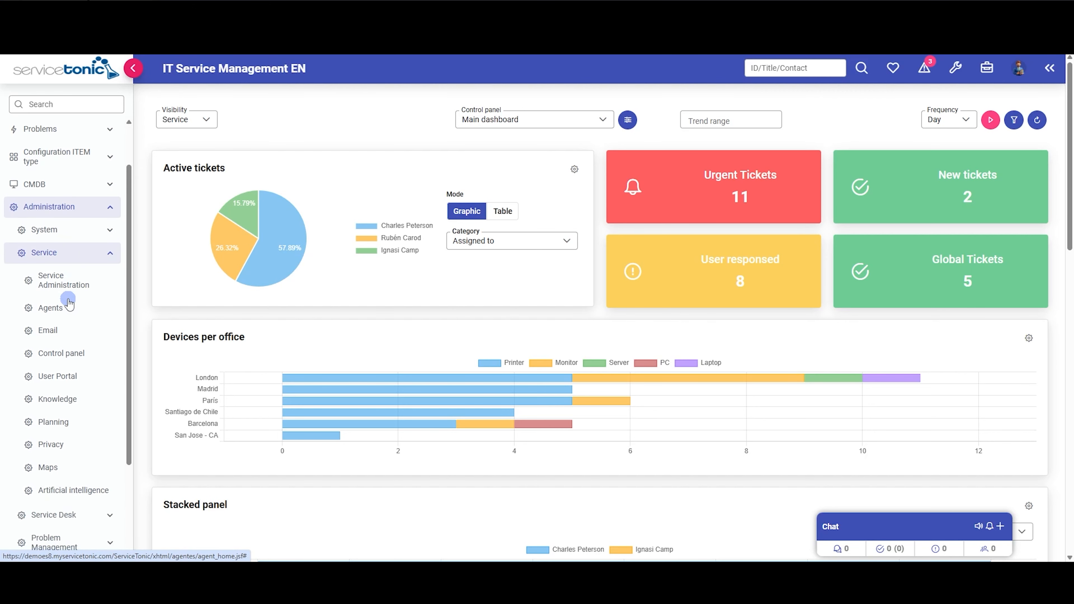
pyautogui.click(69, 491)
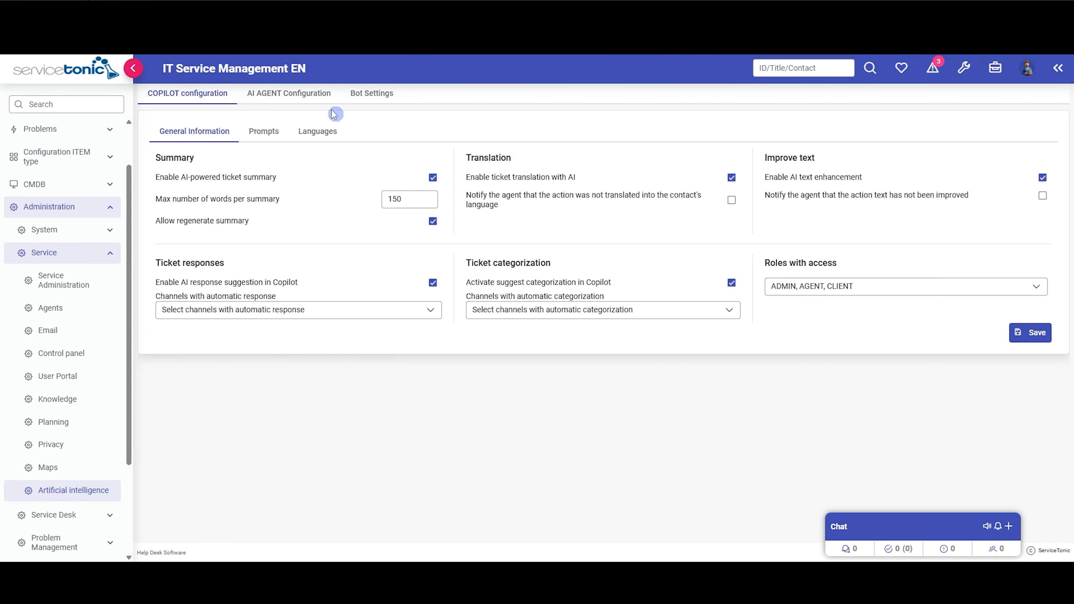
pyautogui.click(292, 93)
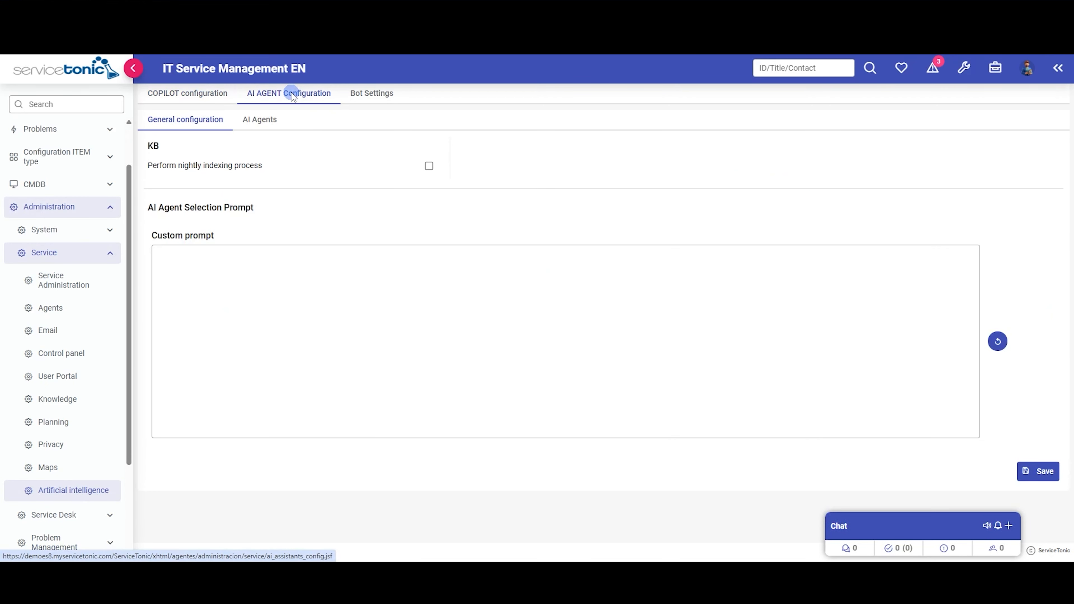
pyautogui.click(256, 120)
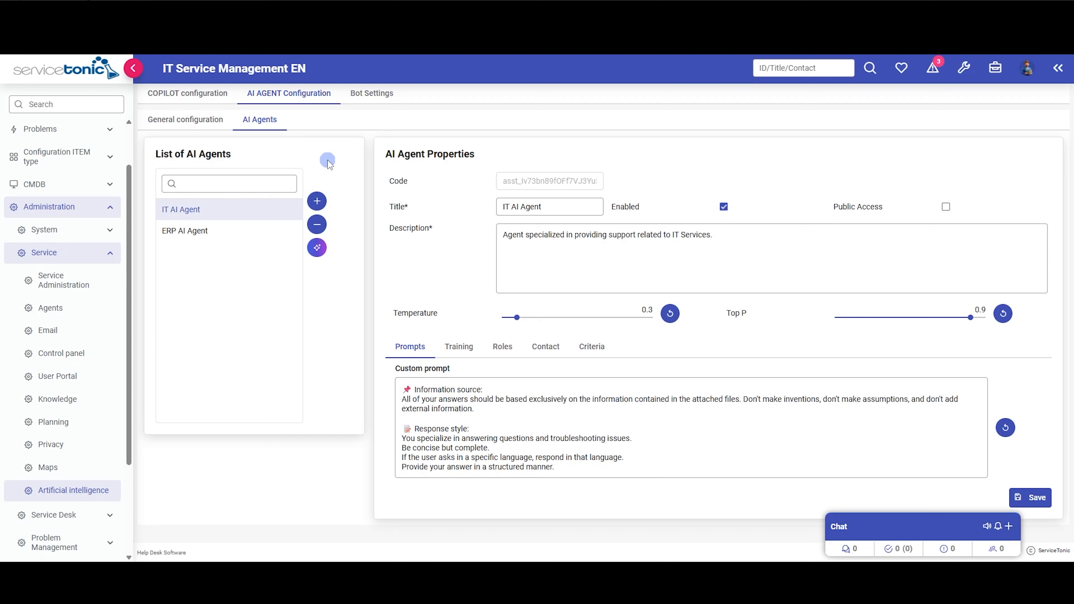
# Start a new AI agent titled "AI Servicetonic Agent" and turn on both Enabled and Public Access for it
pyautogui.click(317, 202)
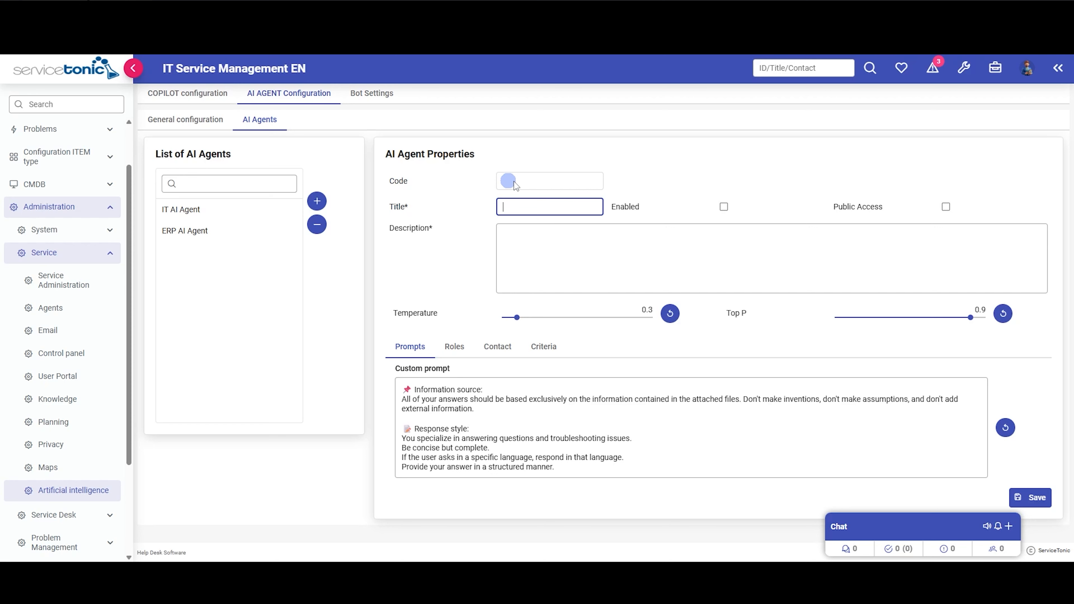
pyautogui.write('AI Servicetonic Agent')
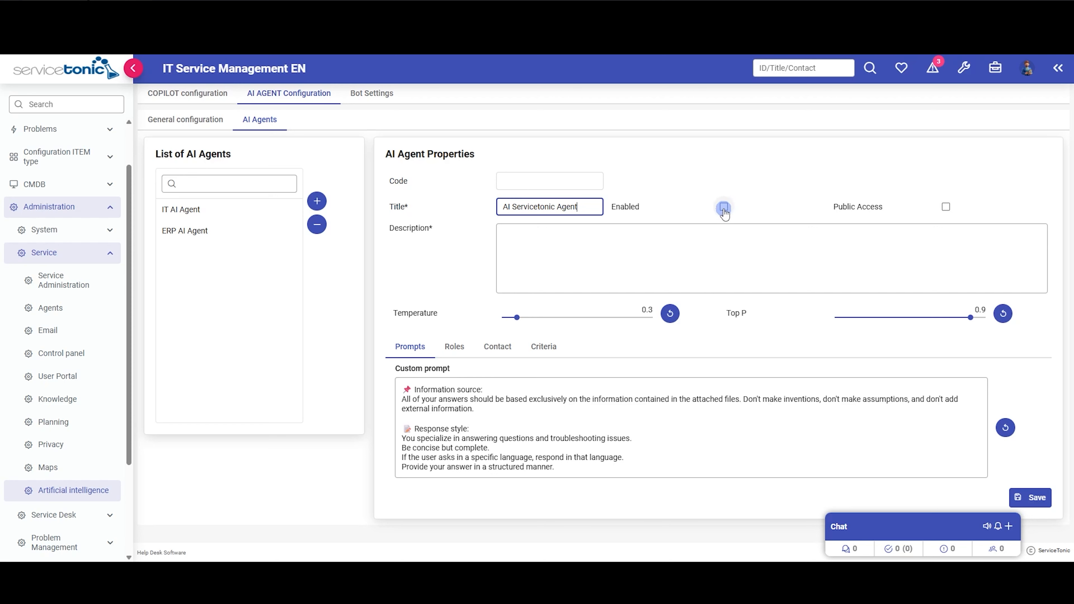
pyautogui.click(724, 208)
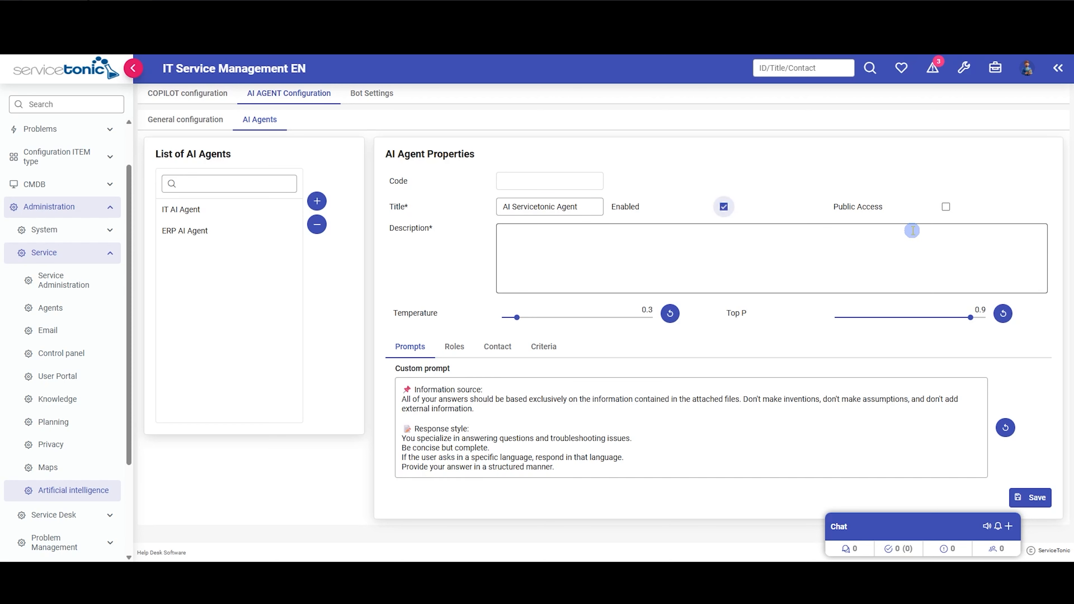
pyautogui.click(946, 209)
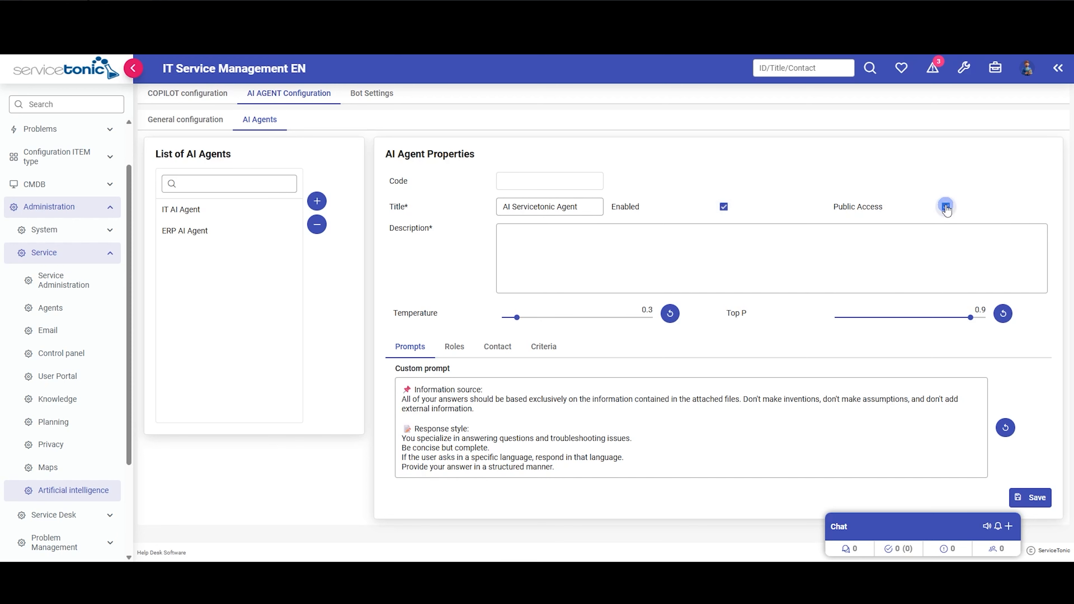
# Enter the agent's description as "AI Agent specialized in providing support related to the Servicetonic application."
pyautogui.click(549, 241)
pyautogui.write('AI Agen')
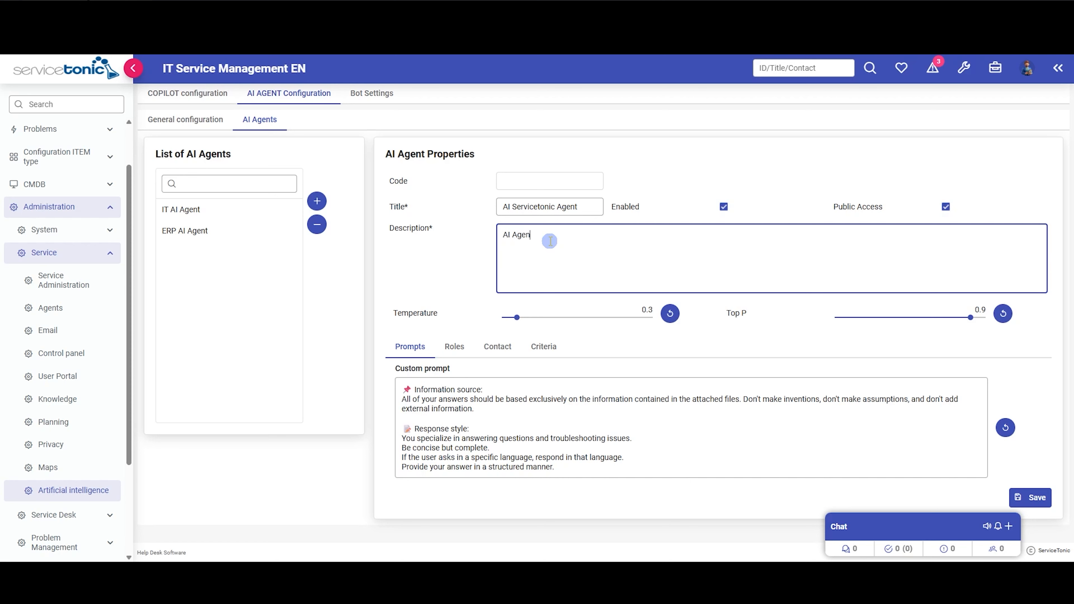
pyautogui.write('t specialized in providing supp')
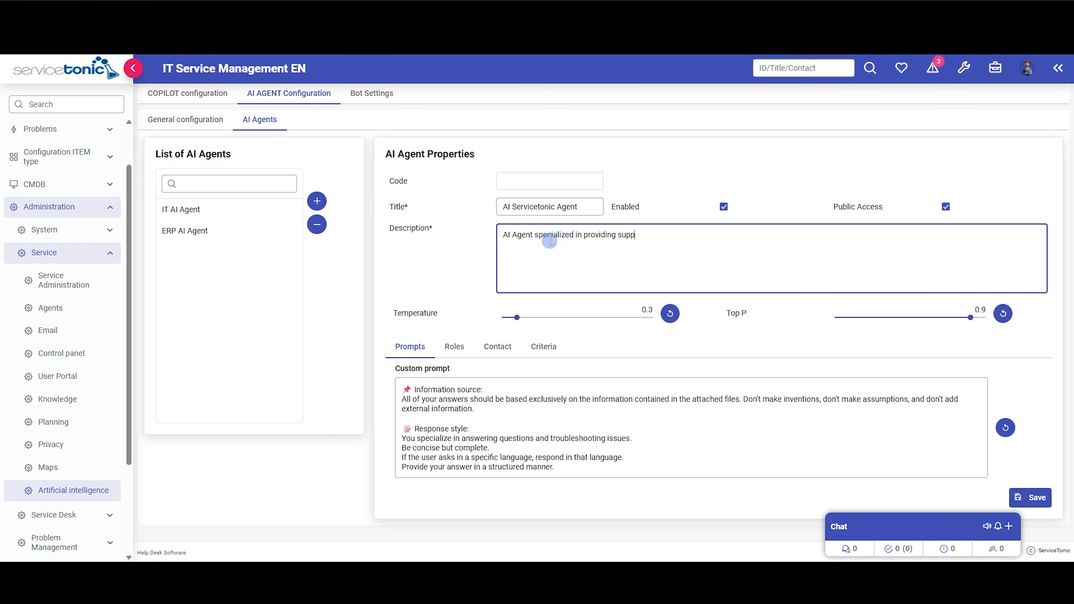
pyautogui.write('ort related to the Servicetonic application.')
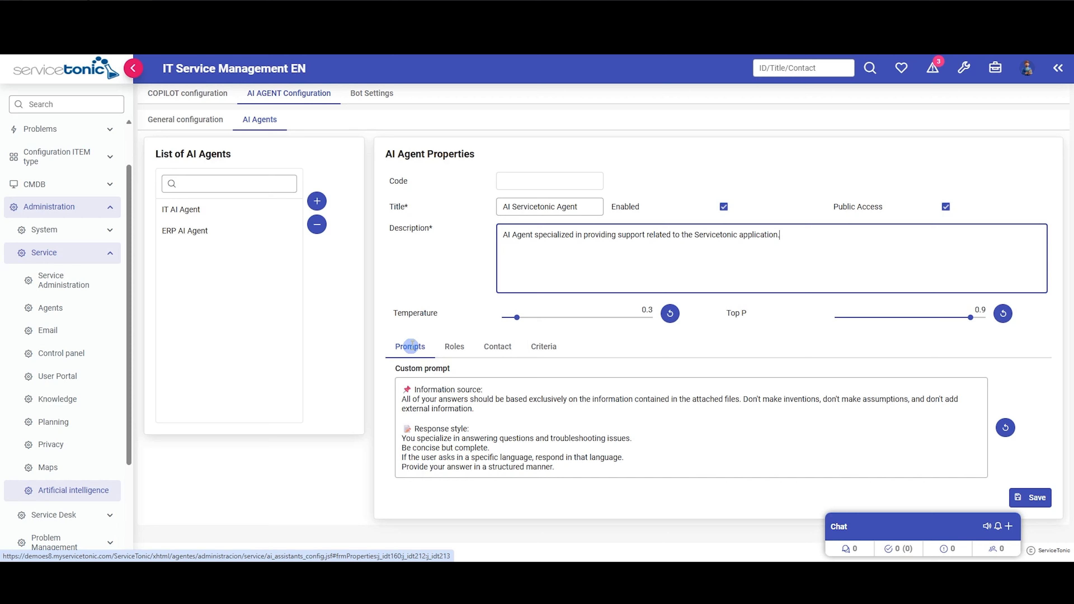
# Add the line "Be extremely polite." at the end of the agent's custom prompt and save the agent
pyautogui.click(1005, 428)
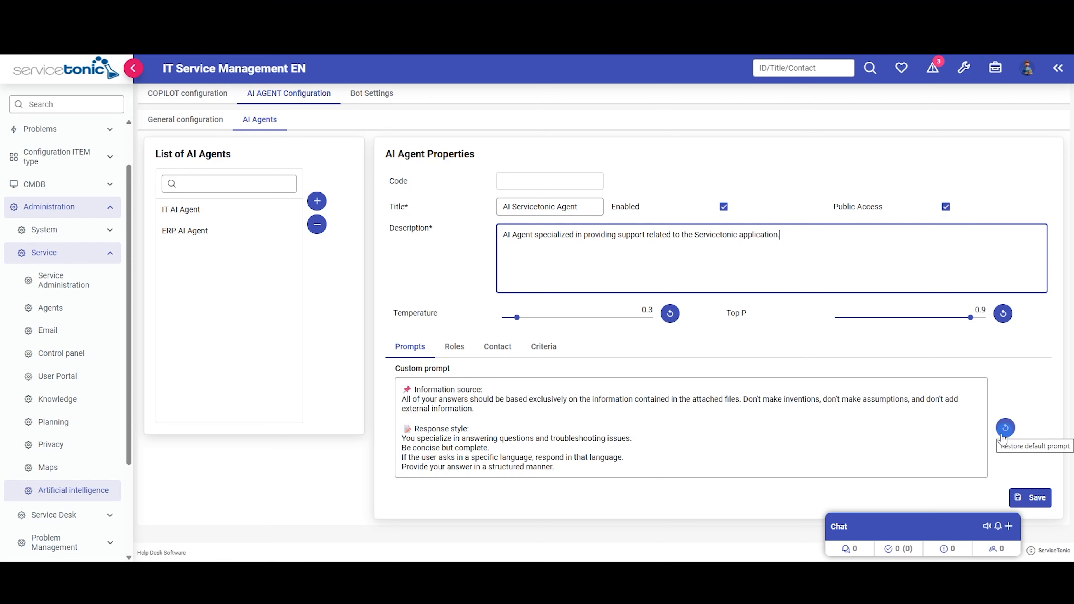
pyautogui.click(826, 468)
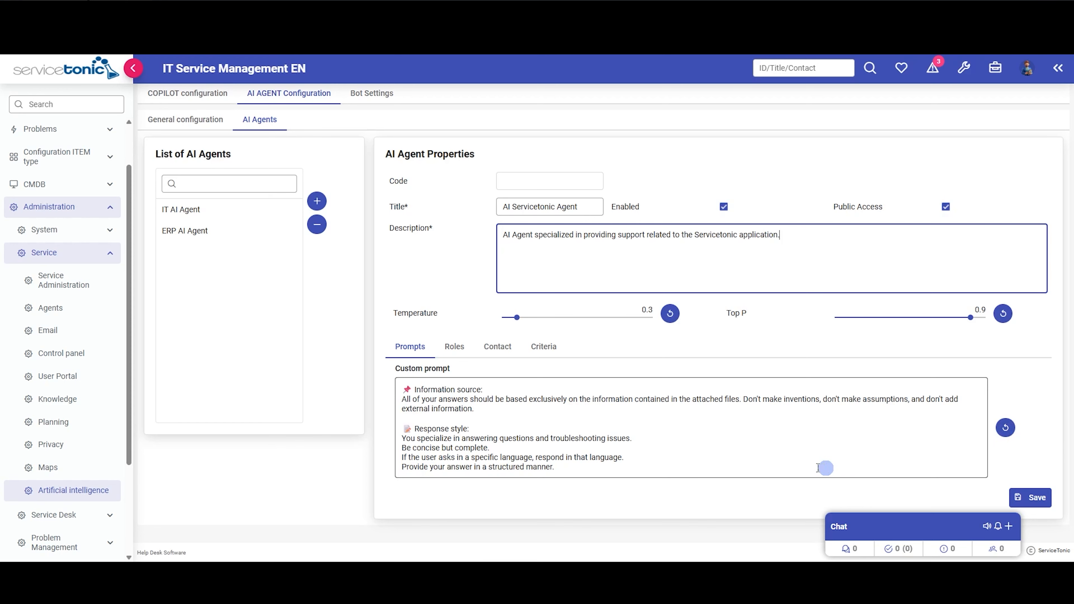
pyautogui.click(579, 468)
pyautogui.press('Return')
pyautogui.write('Be extremely polite.')
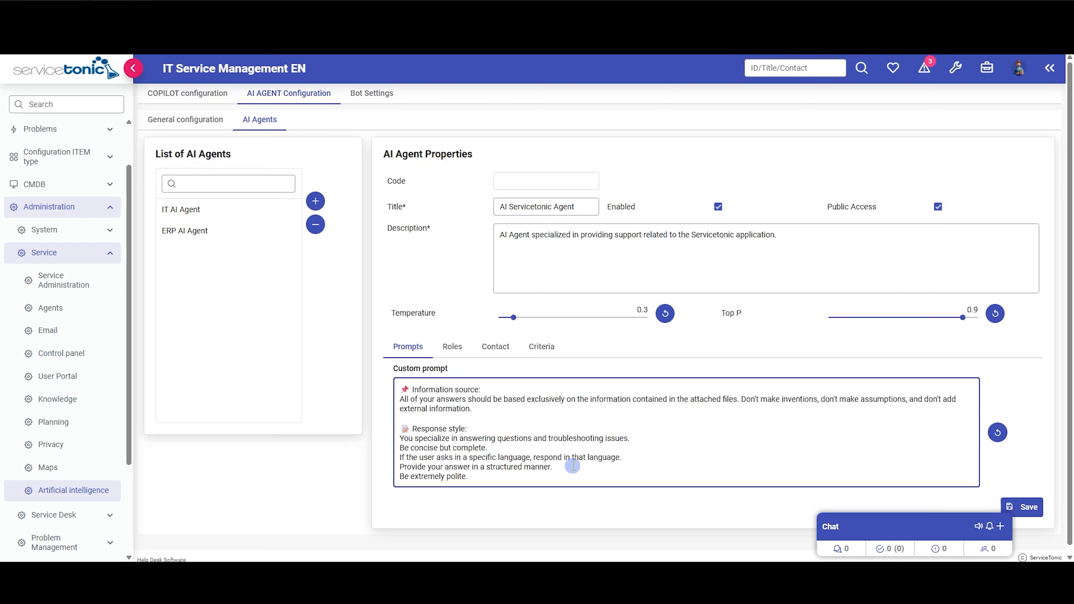
pyautogui.click(1026, 507)
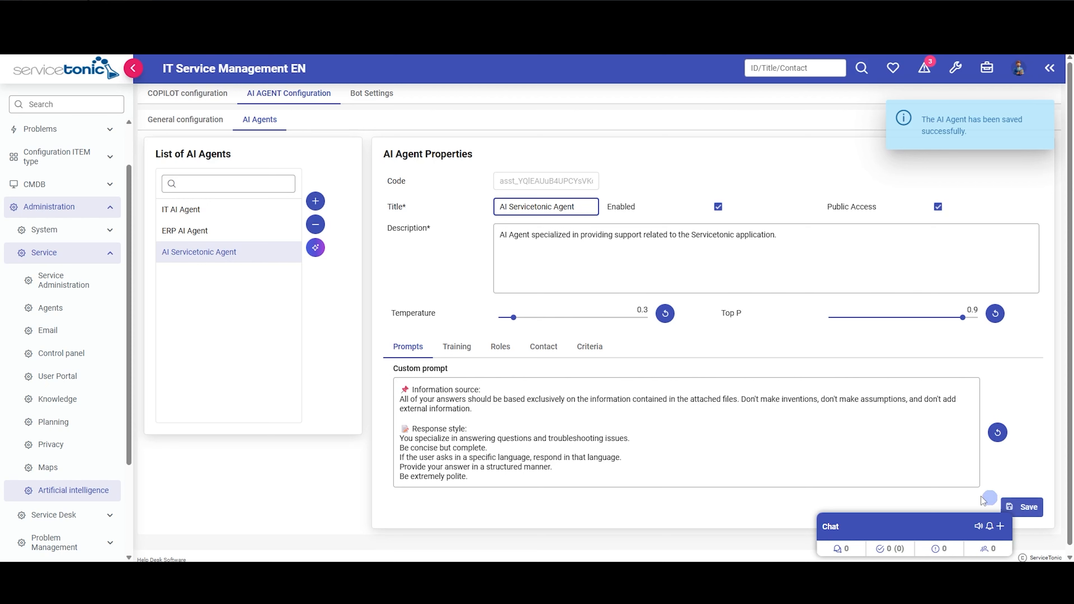
# Upload 7068962c-97f8-4d0c-8d66-7c875c2e254b.pdf and Benefits of AI in ServiceTonic.pdf as the agent's training archives, save them and check the archive list
pyautogui.click(451, 346)
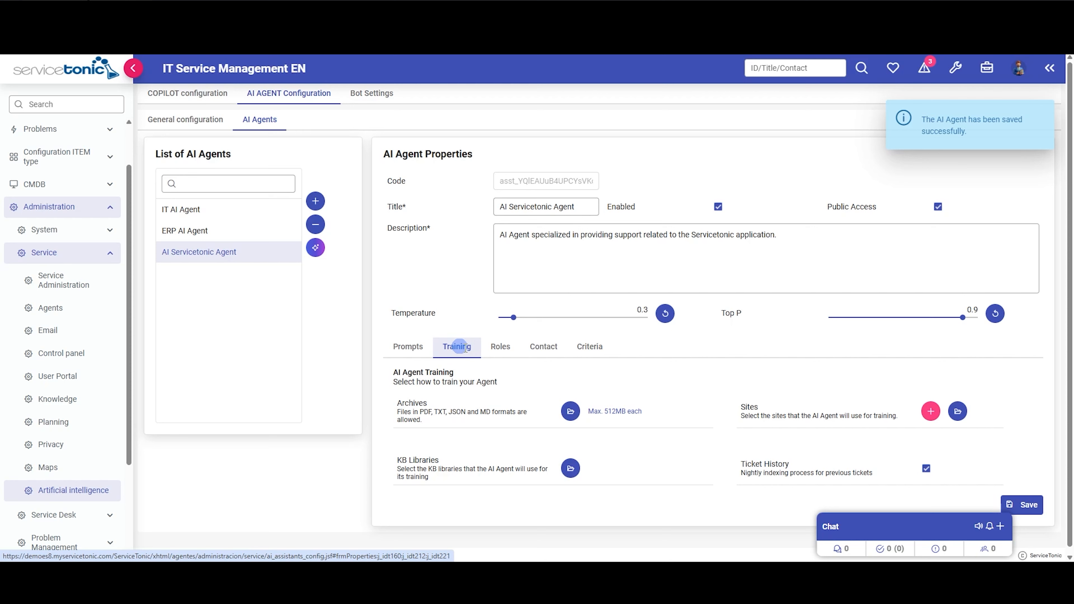
pyautogui.click(570, 411)
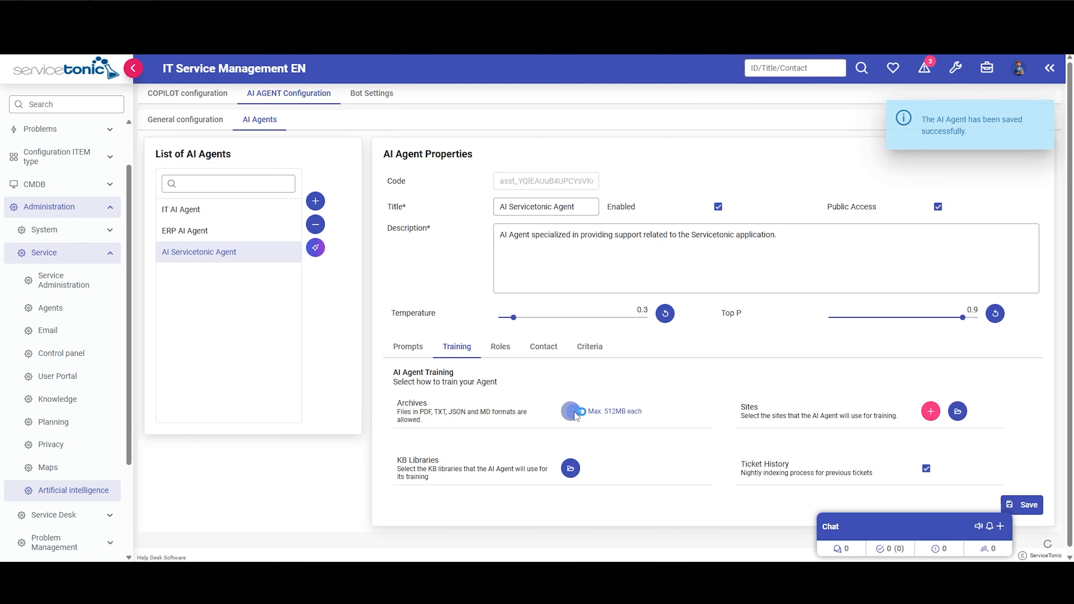
pyautogui.click(714, 259)
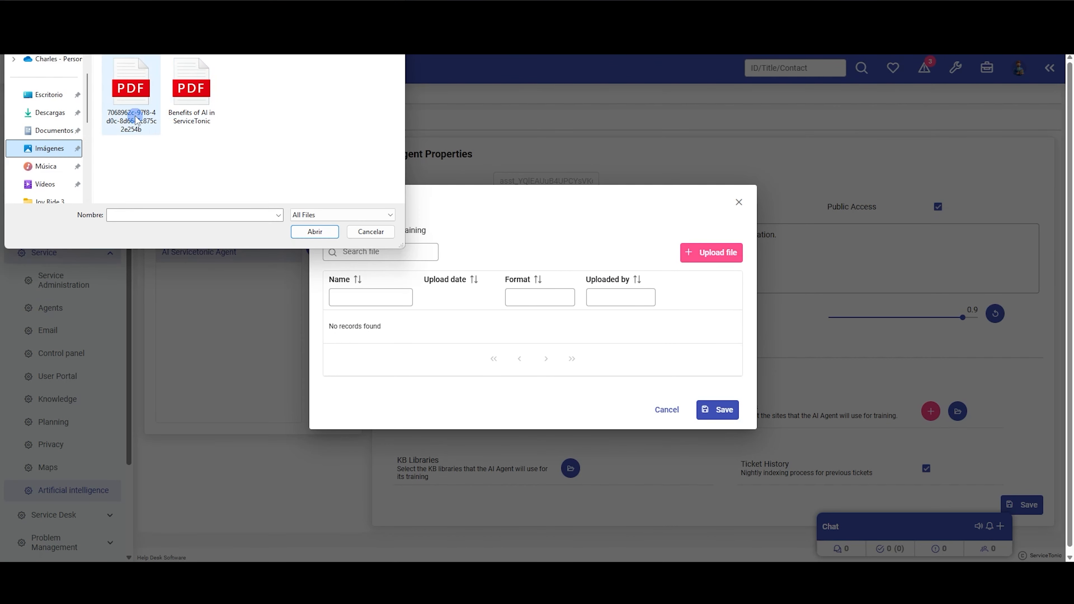
pyautogui.click(136, 120)
pyautogui.keyDown('ctrl'); pyautogui.click(185, 112); pyautogui.keyUp('ctrl')
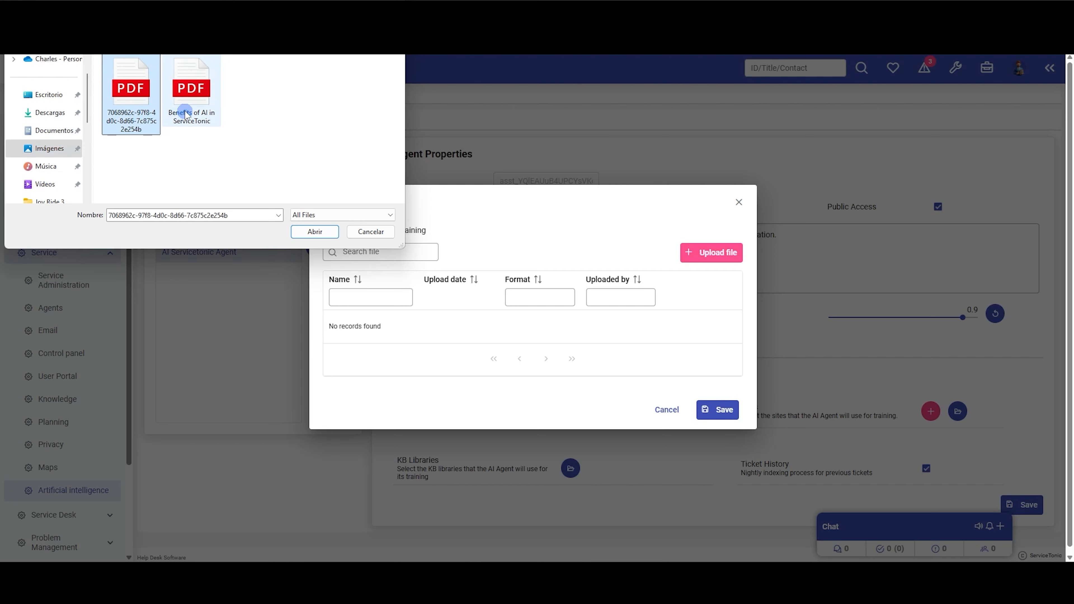
pyautogui.click(314, 232)
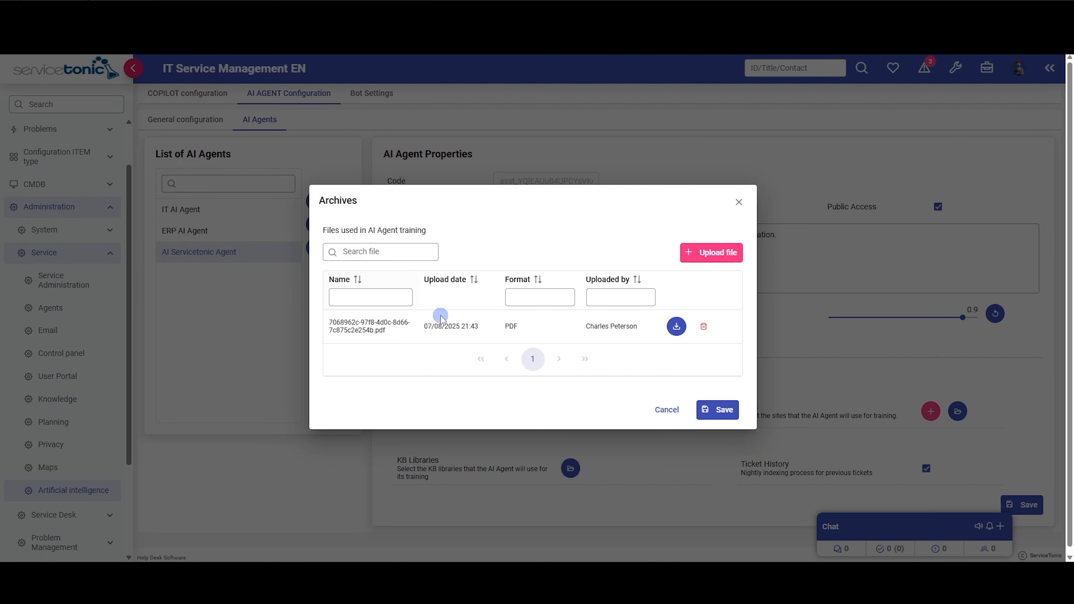
pyautogui.click(715, 444)
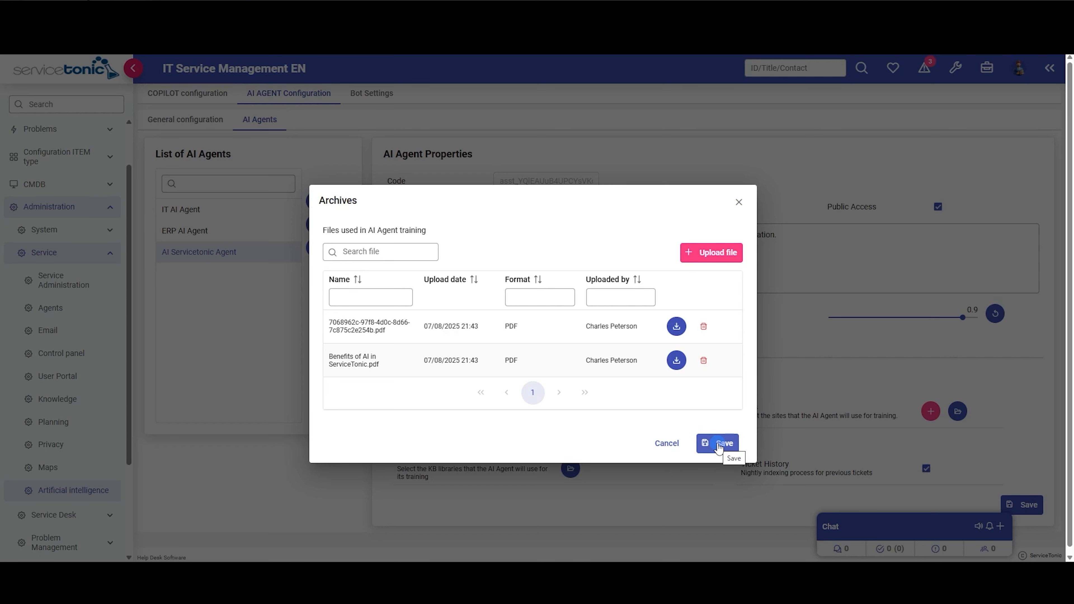
pyautogui.click(718, 445)
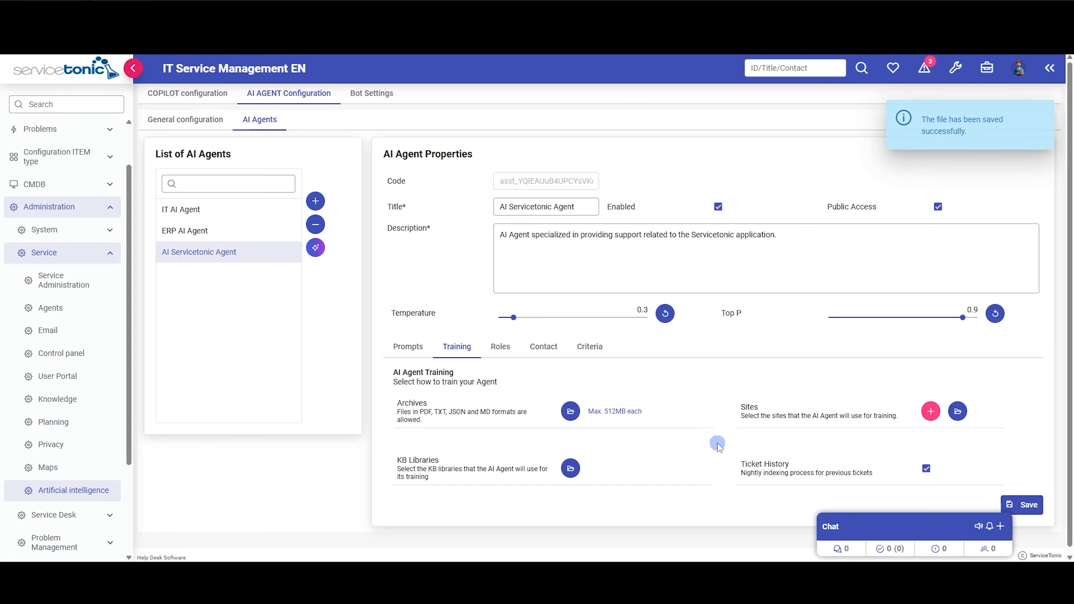
pyautogui.click(575, 413)
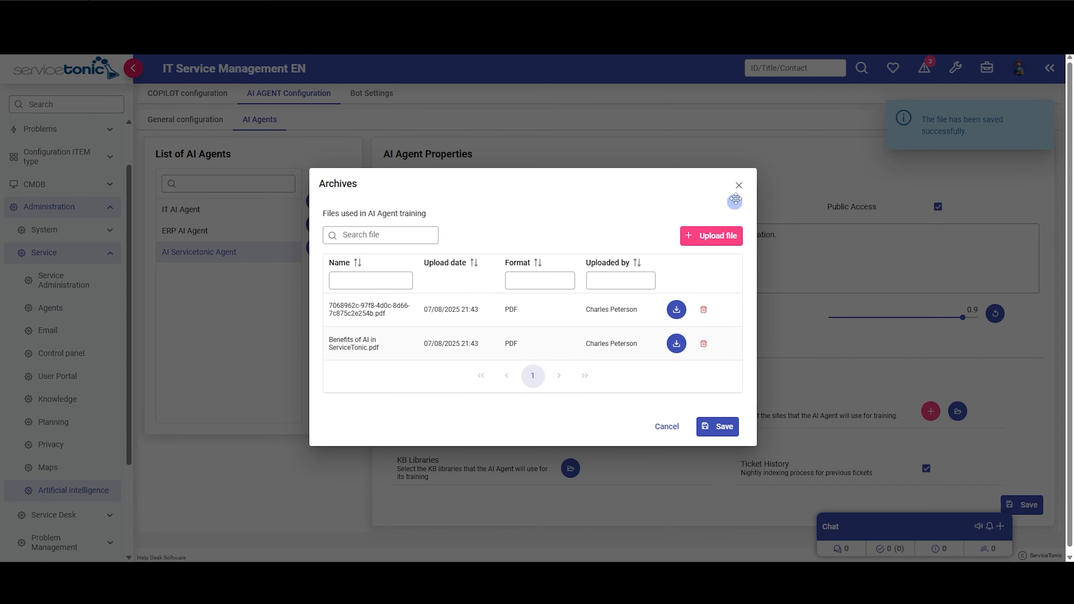
pyautogui.click(739, 186)
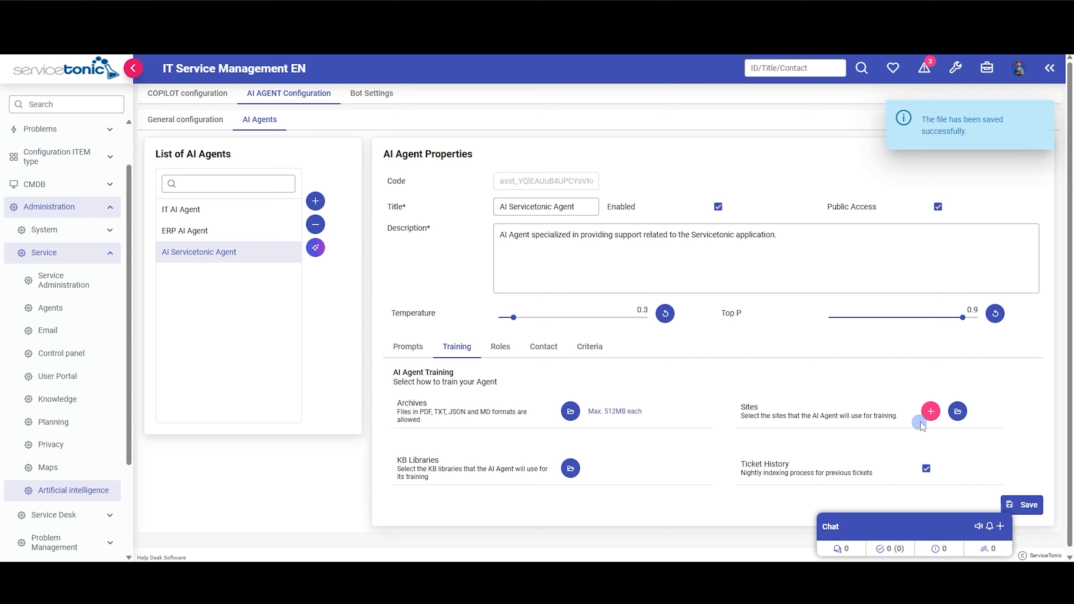
pyautogui.click(929, 412)
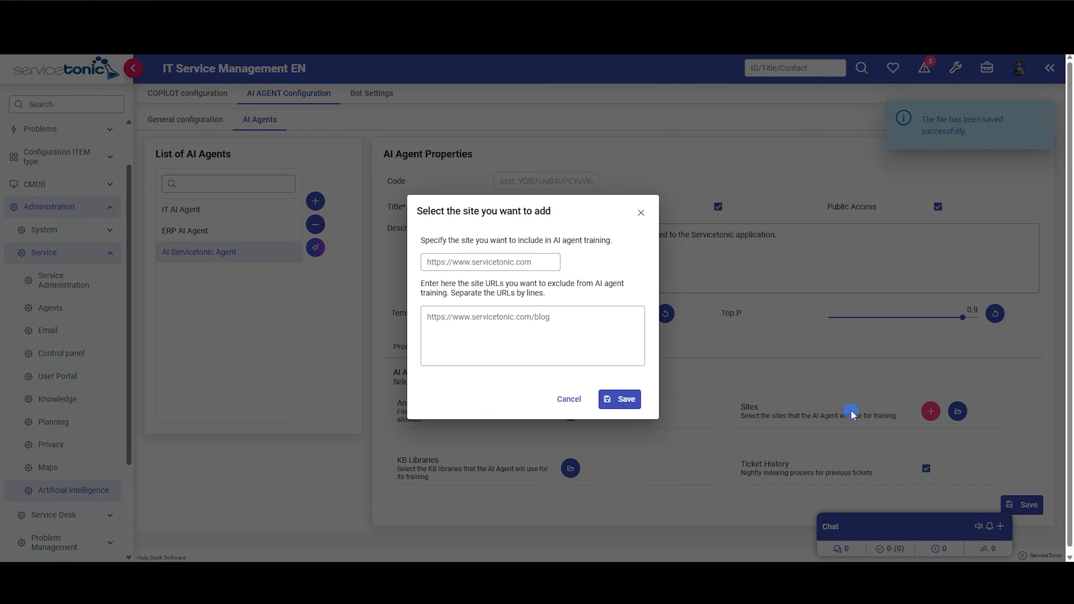
pyautogui.click(454, 263)
pyautogui.write('https://www.servicetonic.com')
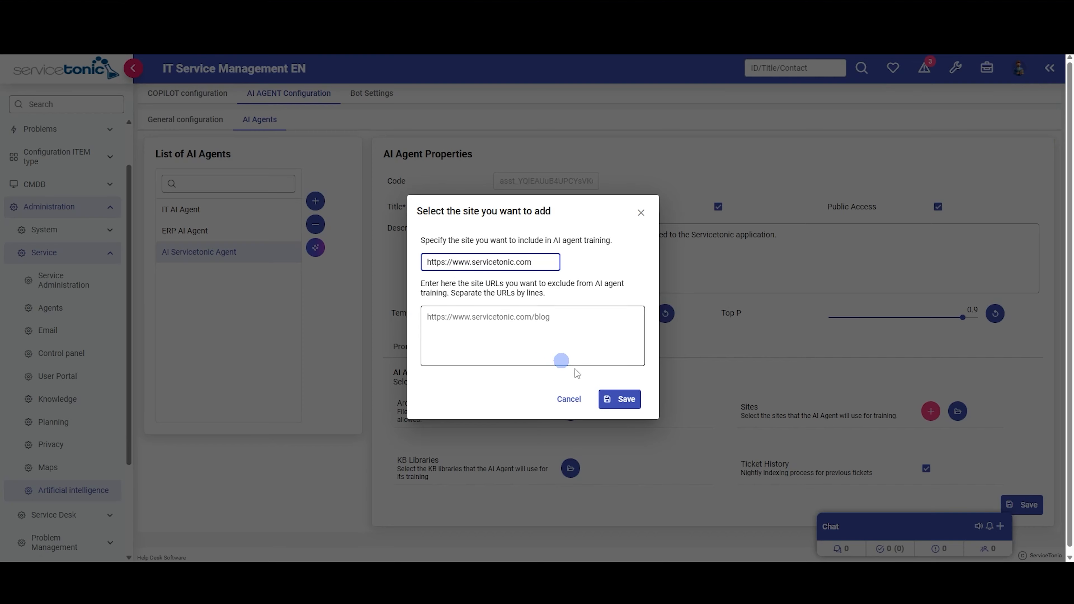
pyautogui.click(619, 399)
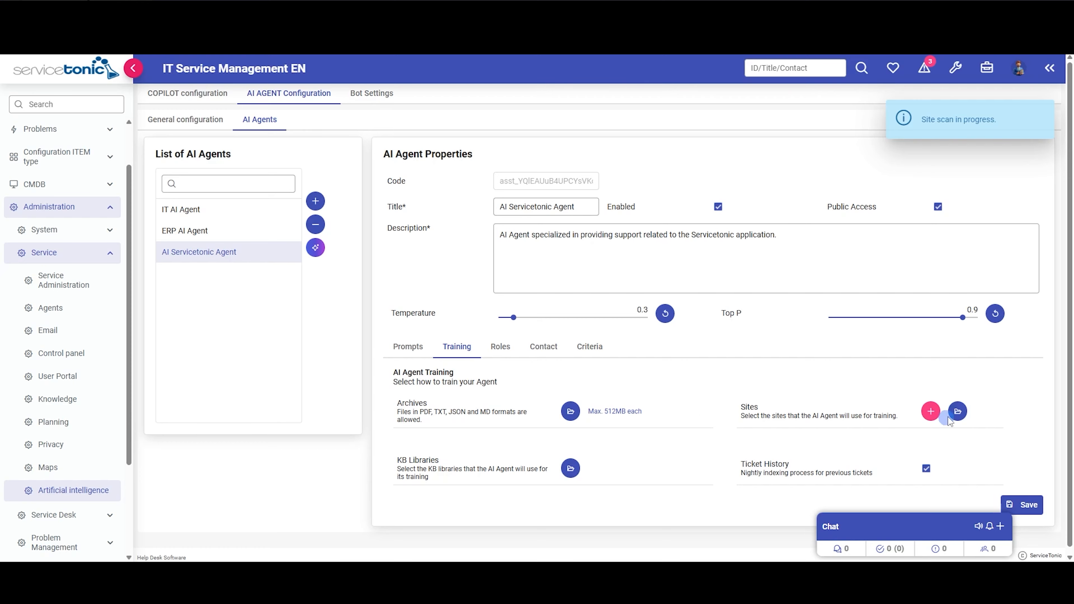
pyautogui.click(956, 412)
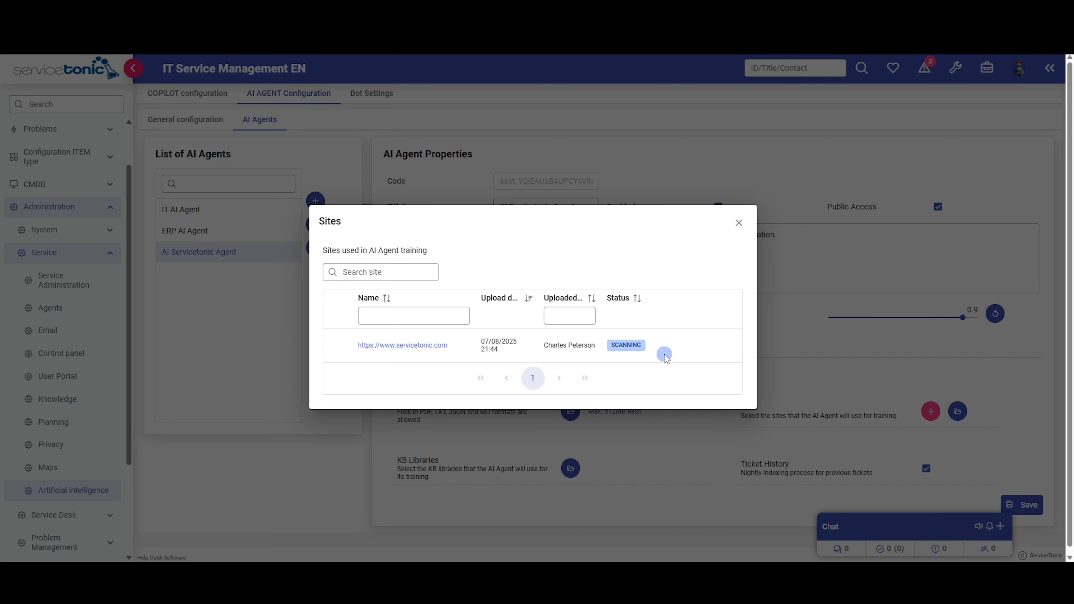
pyautogui.click(739, 222)
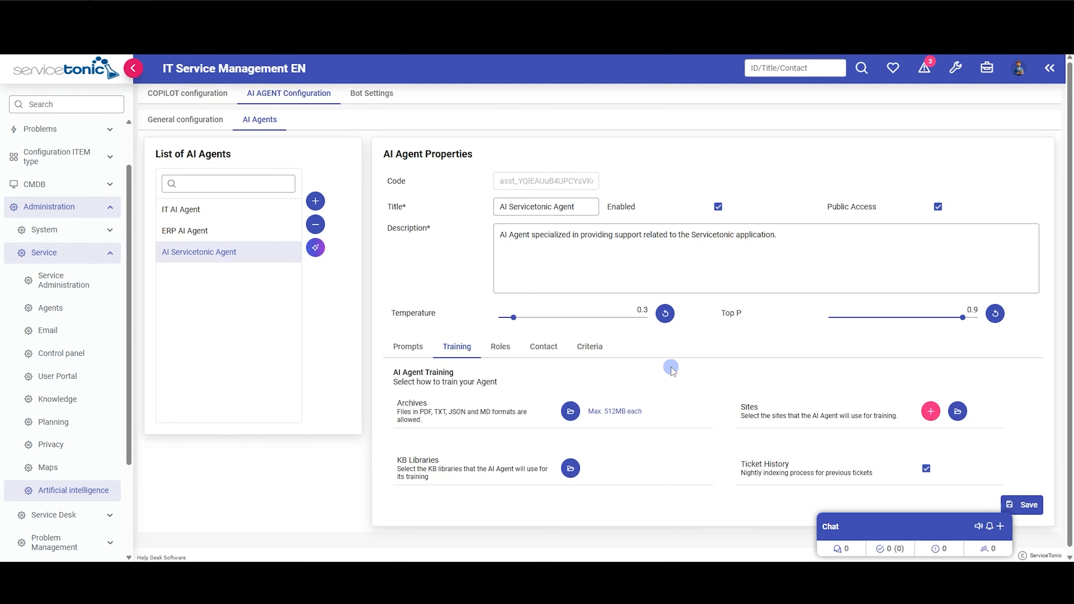
pyautogui.click(957, 411)
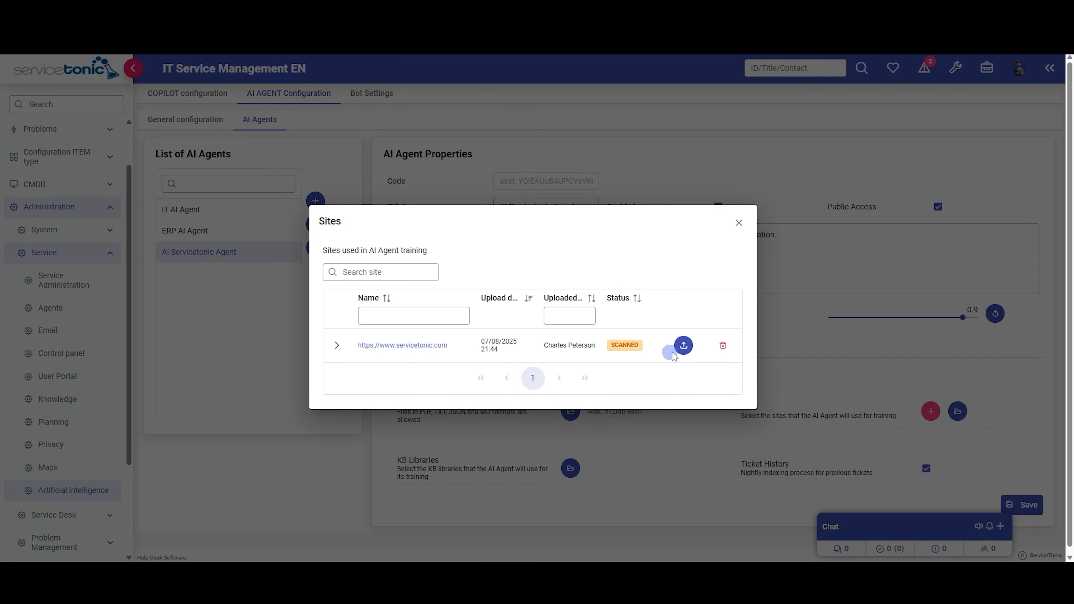
pyautogui.click(684, 347)
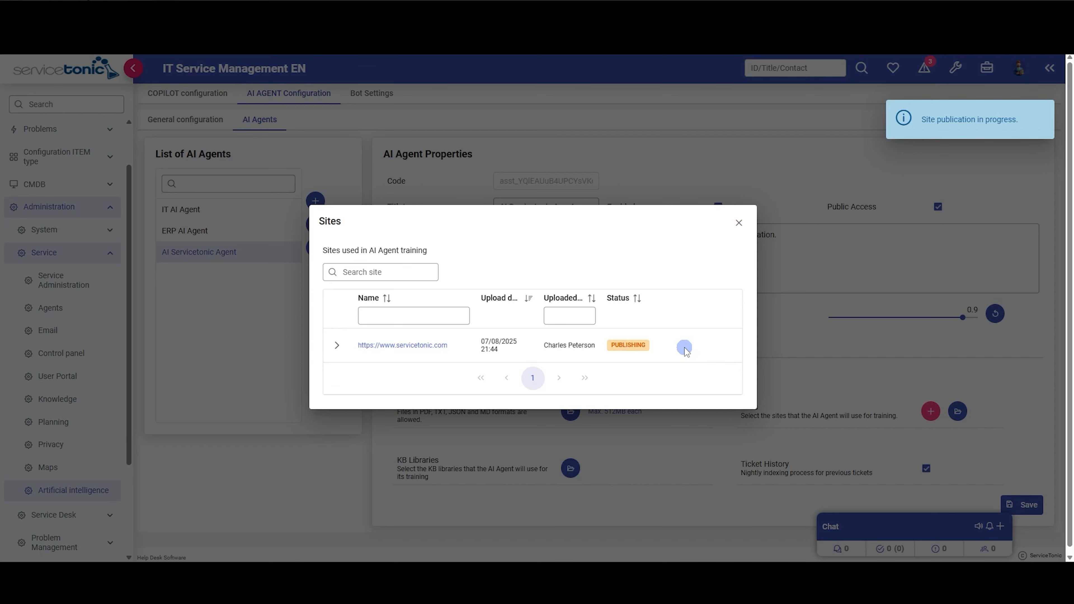
pyautogui.click(739, 222)
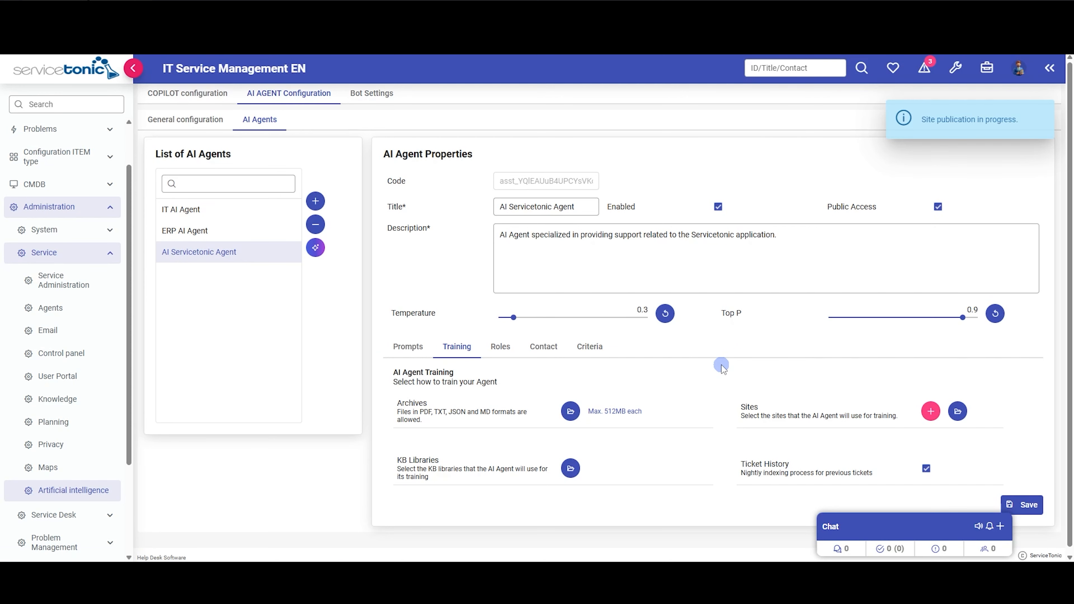
# Assign the IT Solutions library to the agent's knowledge base training, save the assignment and toggle the Ticket History training option
pyautogui.click(571, 468)
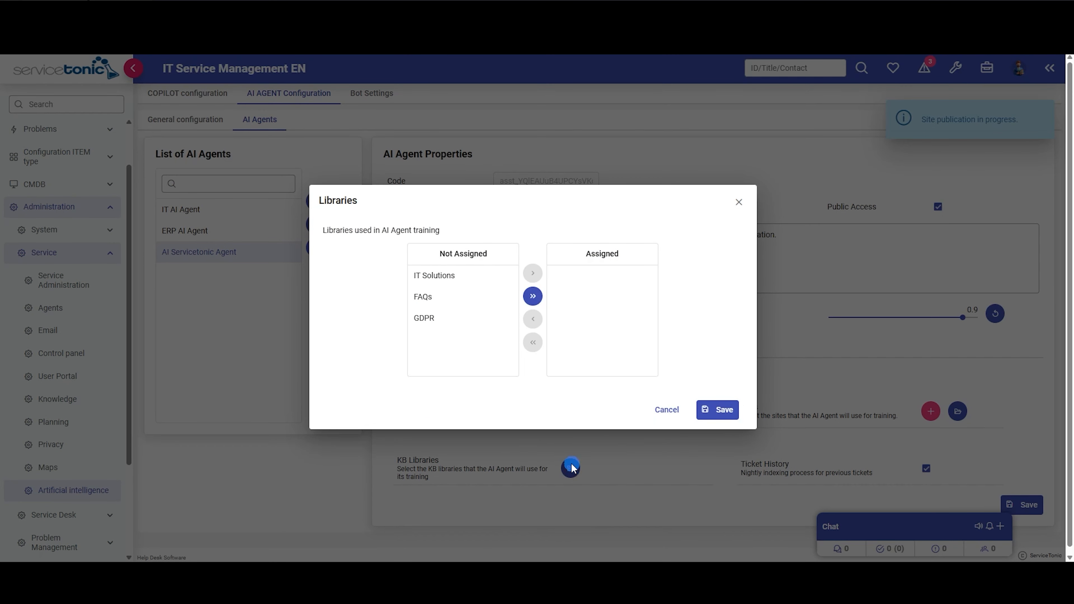
pyautogui.click(453, 280)
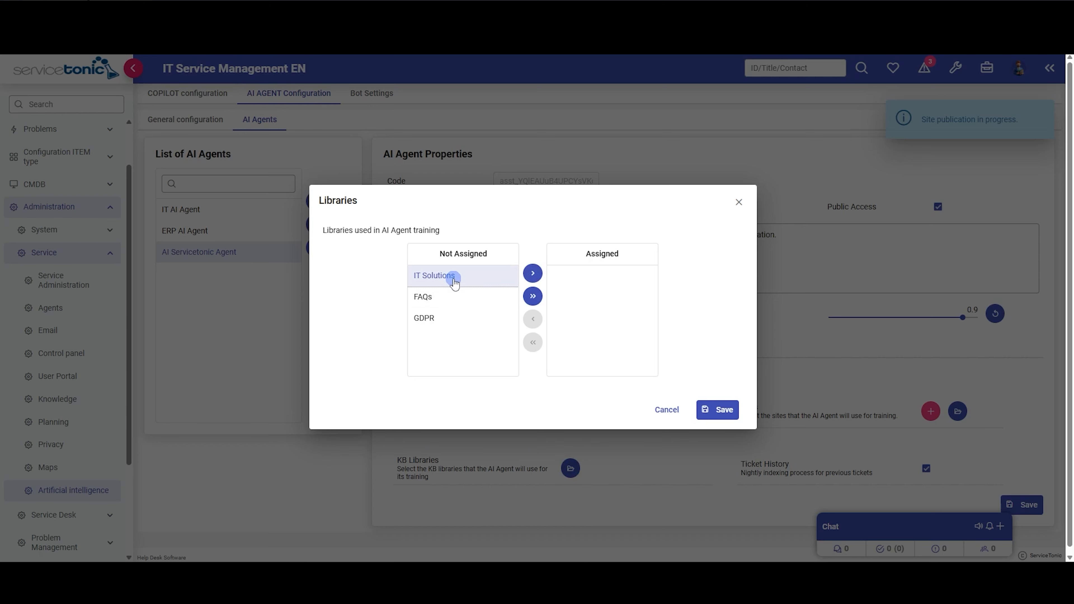
pyautogui.click(534, 273)
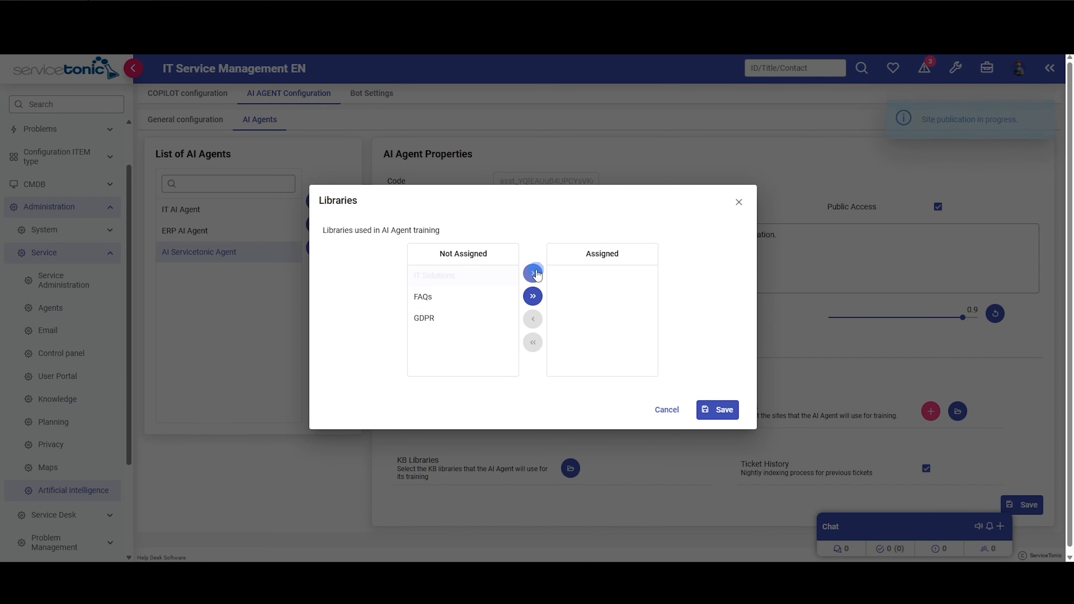
pyautogui.click(714, 410)
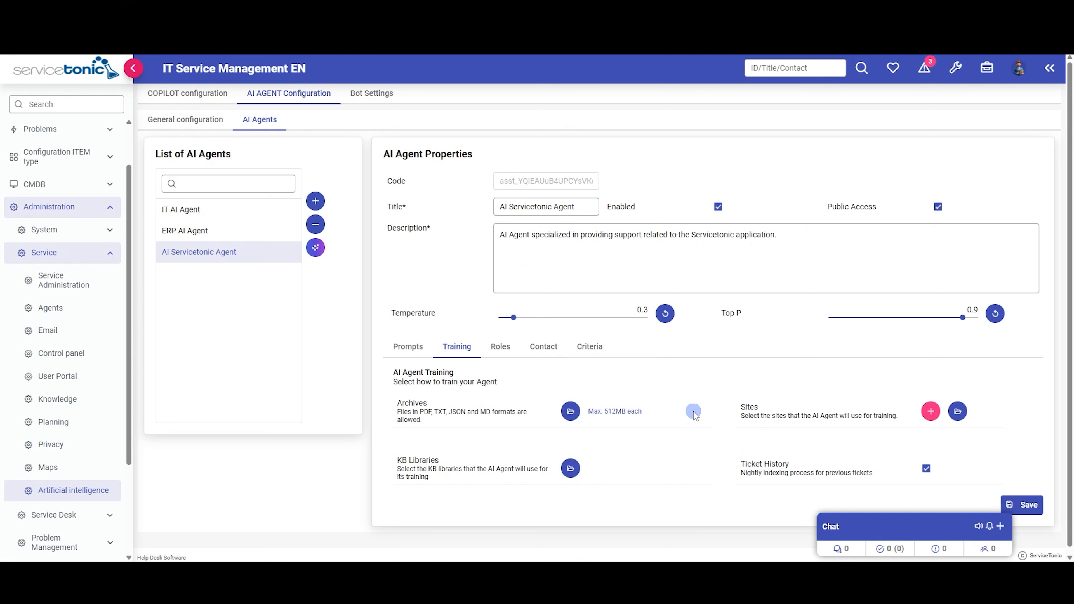
pyautogui.click(924, 469)
# Give the CLIENT and CLIENT PLUS roles access to the AI Servicetonic Agent
pyautogui.click(503, 349)
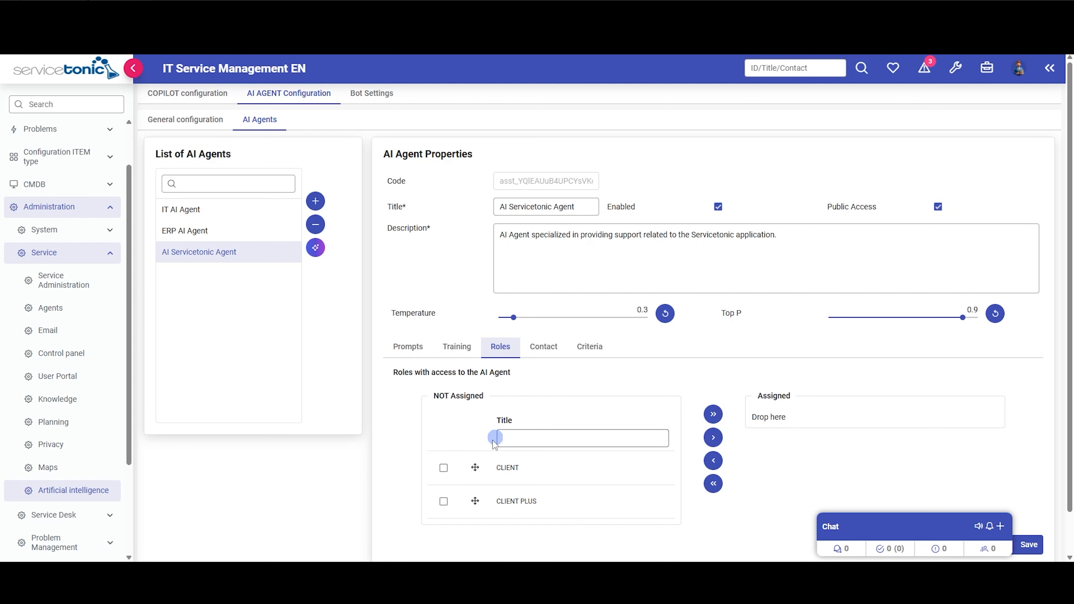
pyautogui.click(443, 467)
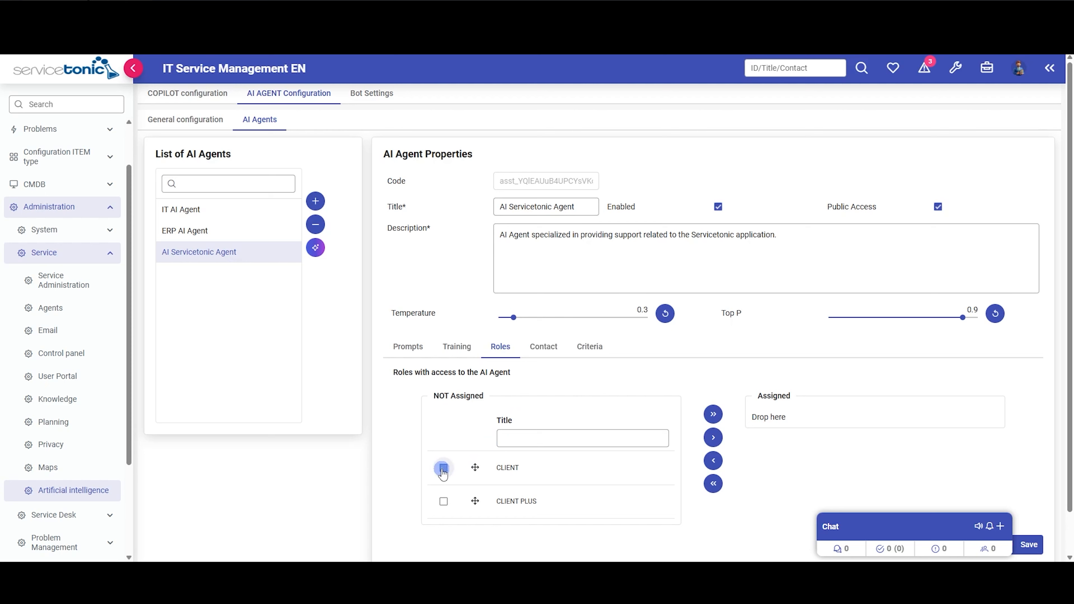
pyautogui.click(712, 439)
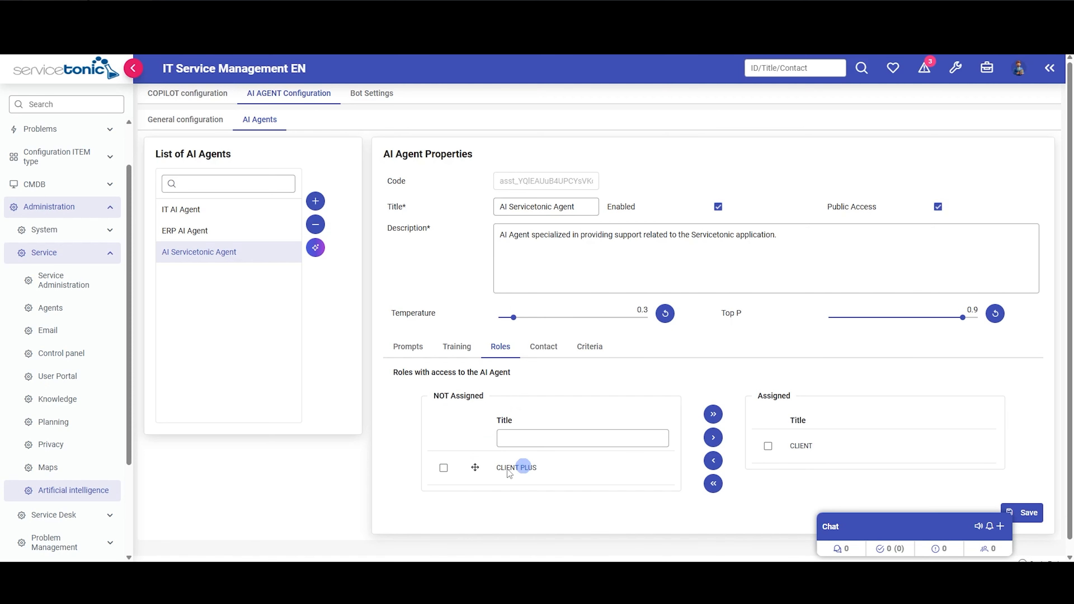
pyautogui.click(443, 467)
pyautogui.click(713, 439)
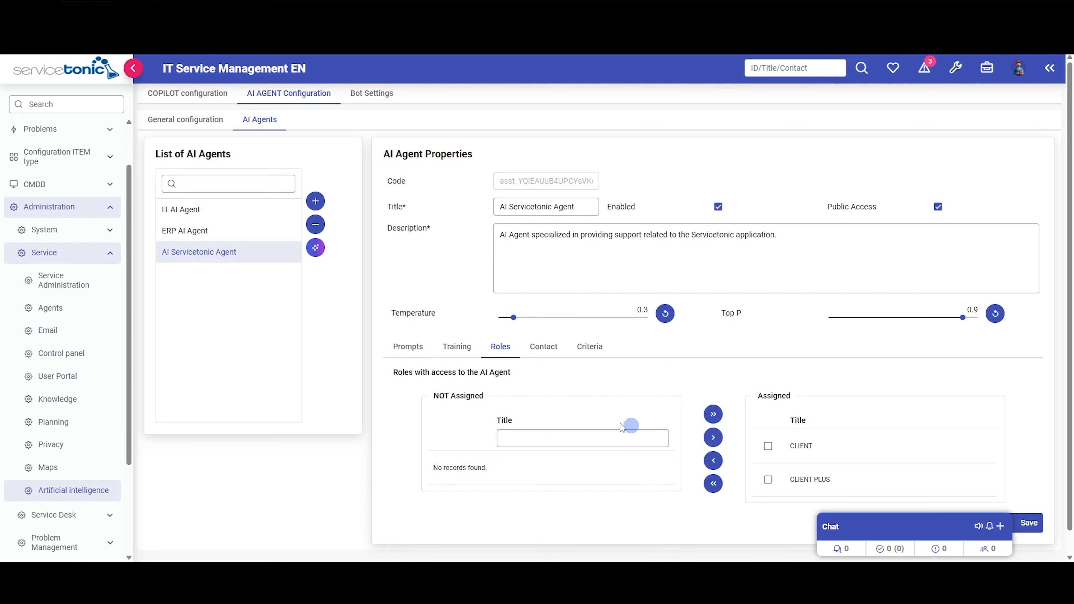
# Restrict contact access to the agent with the AND operator and the criterion Department is in IT
pyautogui.click(539, 356)
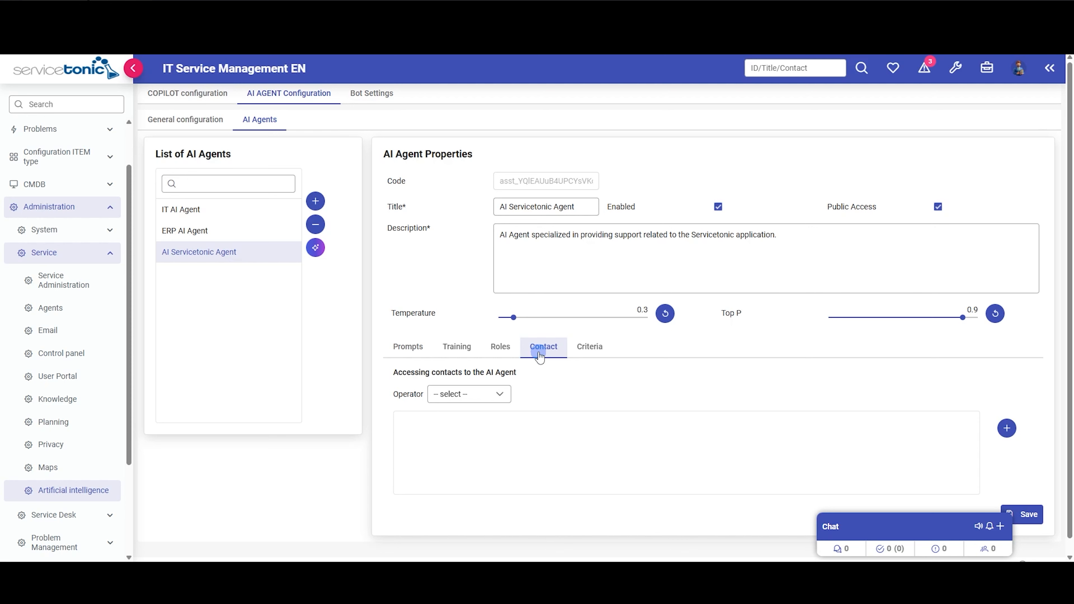
pyautogui.click(499, 393)
pyautogui.click(472, 431)
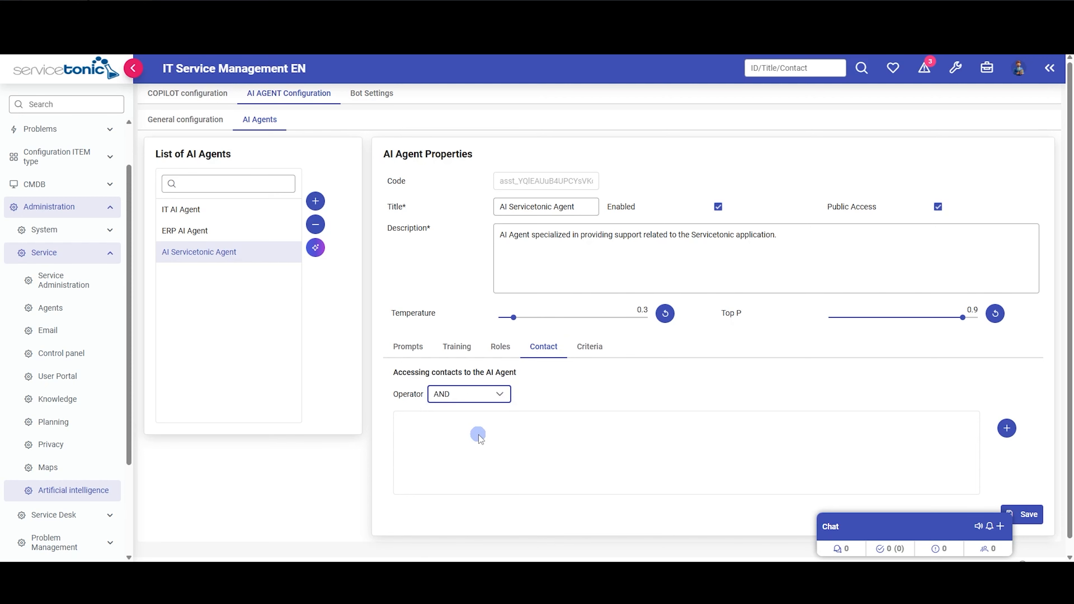
pyautogui.click(1007, 429)
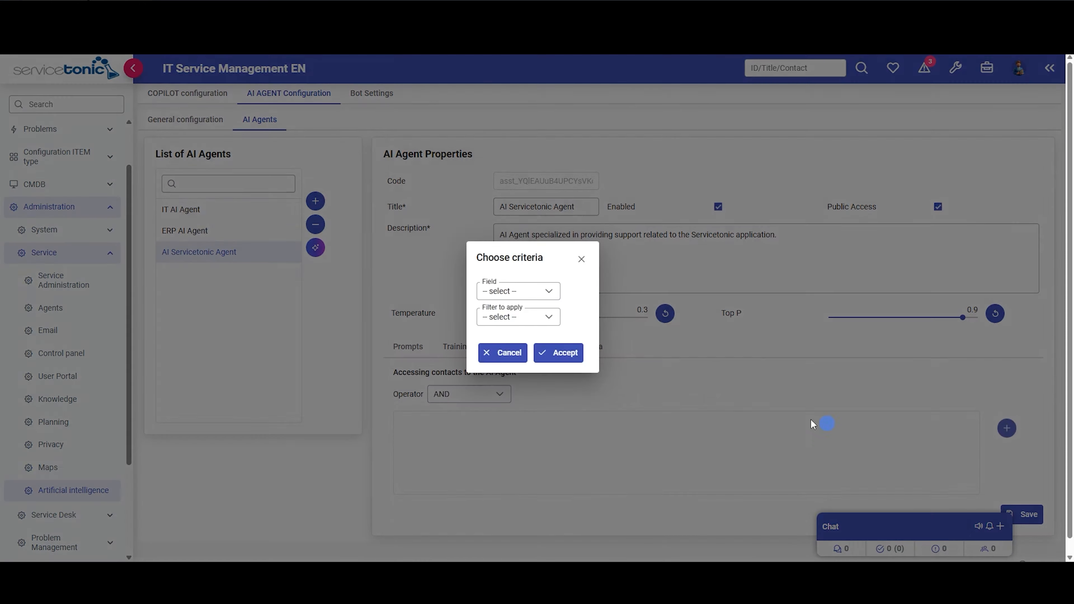
pyautogui.click(520, 291)
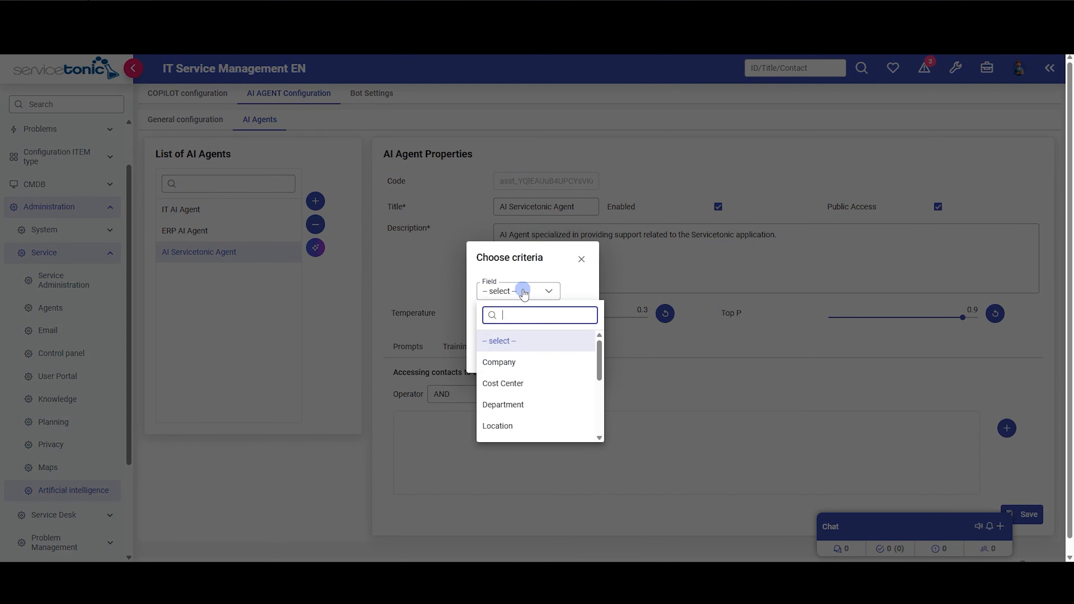
pyautogui.click(527, 404)
pyautogui.click(515, 316)
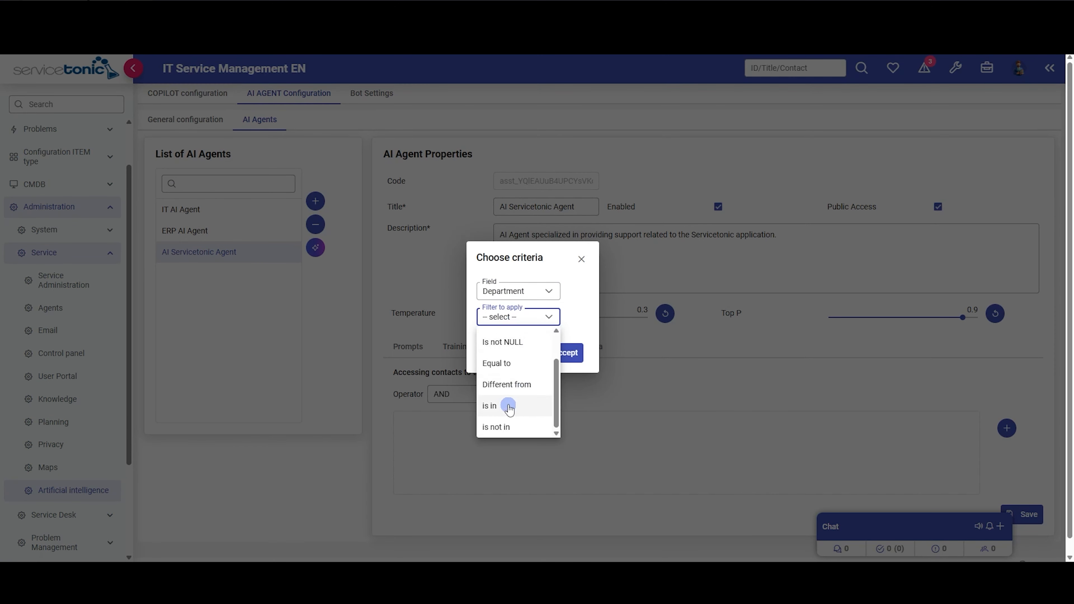
pyautogui.click(507, 415)
pyautogui.click(530, 366)
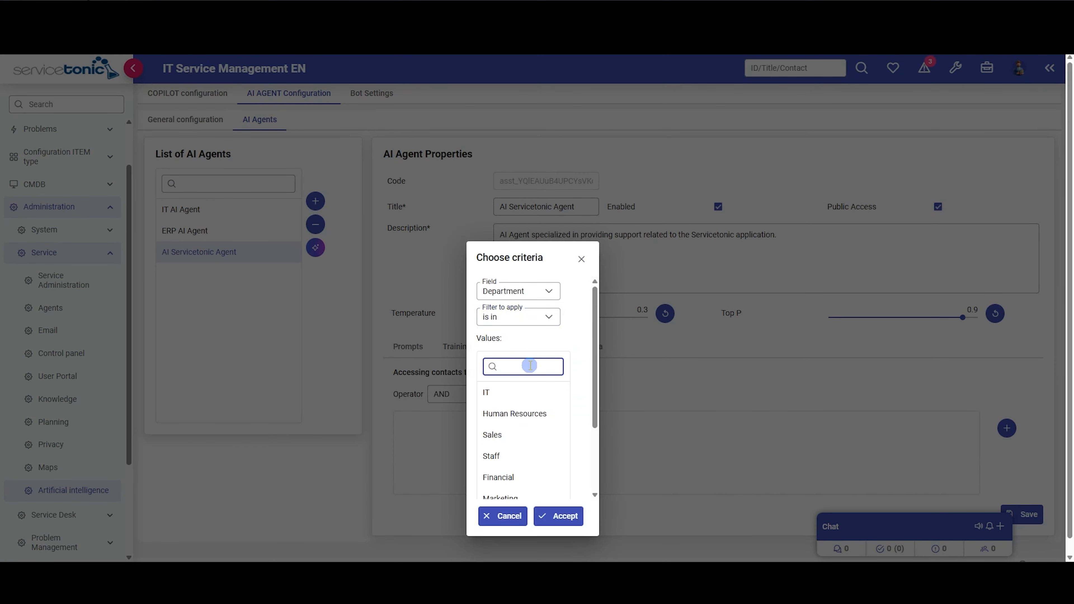
pyautogui.write('it')
pyautogui.click(528, 392)
pyautogui.click(560, 436)
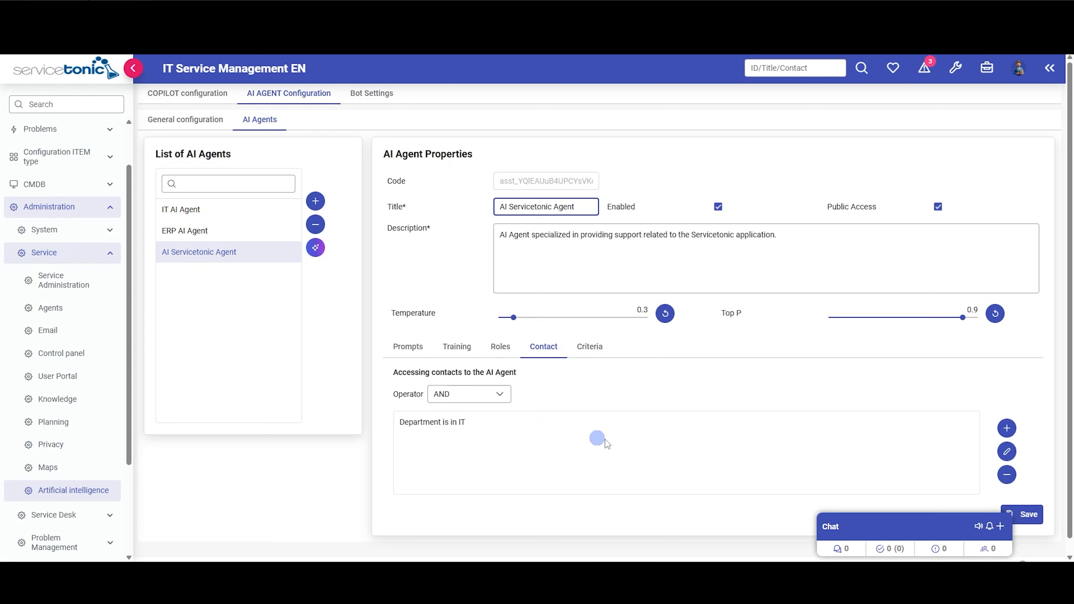
# Set the agent's ticket criteria to the AND operator with Subcategory is in ERP, and save the agent
pyautogui.click(583, 347)
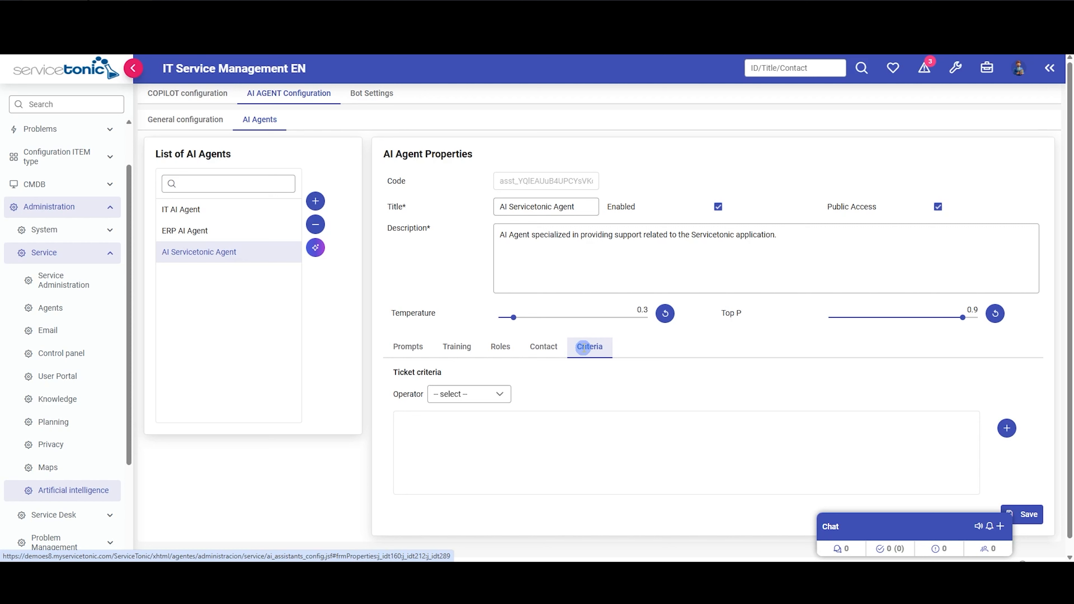
pyautogui.click(496, 394)
pyautogui.click(473, 438)
pyautogui.click(1007, 428)
pyautogui.click(510, 317)
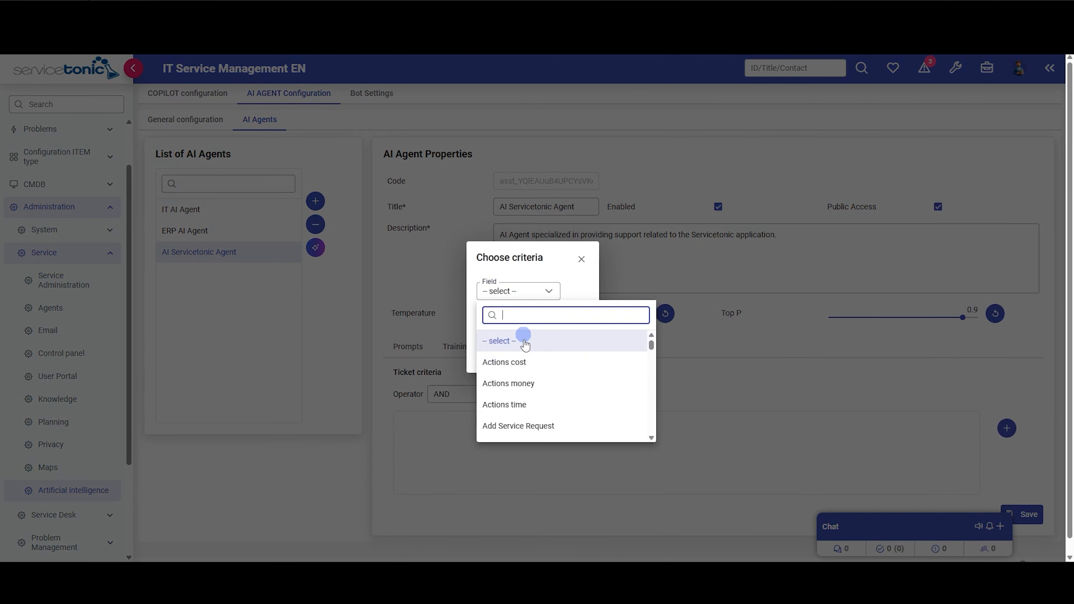
pyautogui.write('sub')
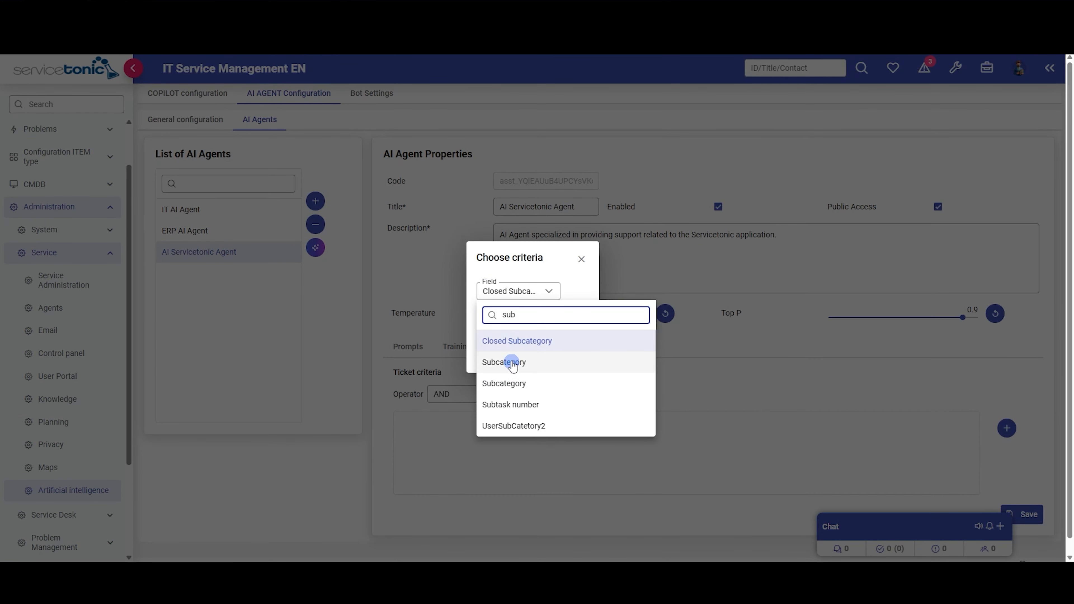
pyautogui.click(516, 362)
pyautogui.click(513, 317)
pyautogui.scroll(-2, 520, 394)
pyautogui.click(508, 404)
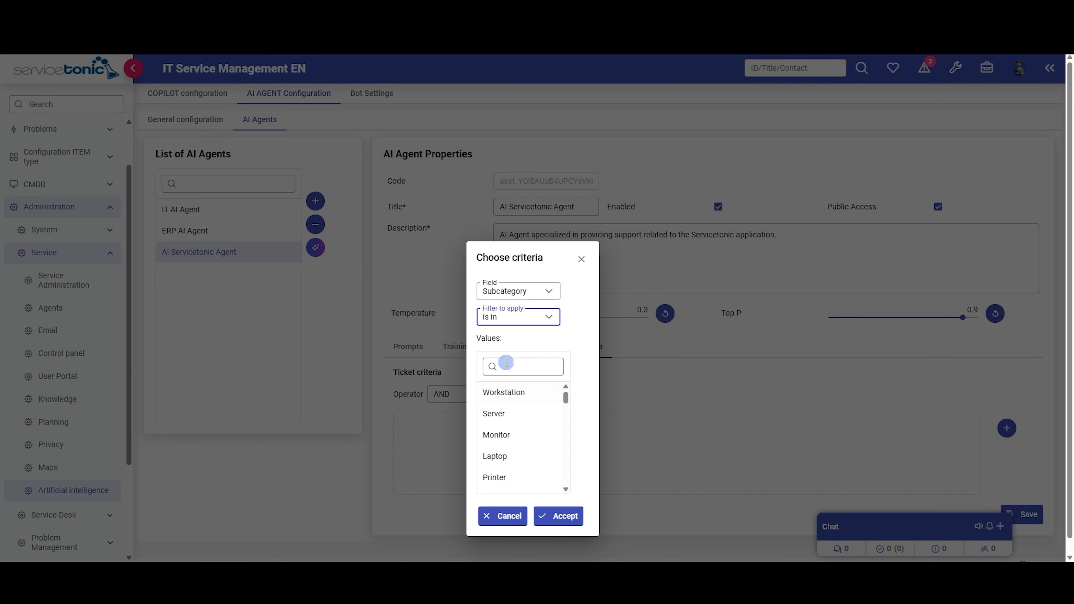
pyautogui.write('erp')
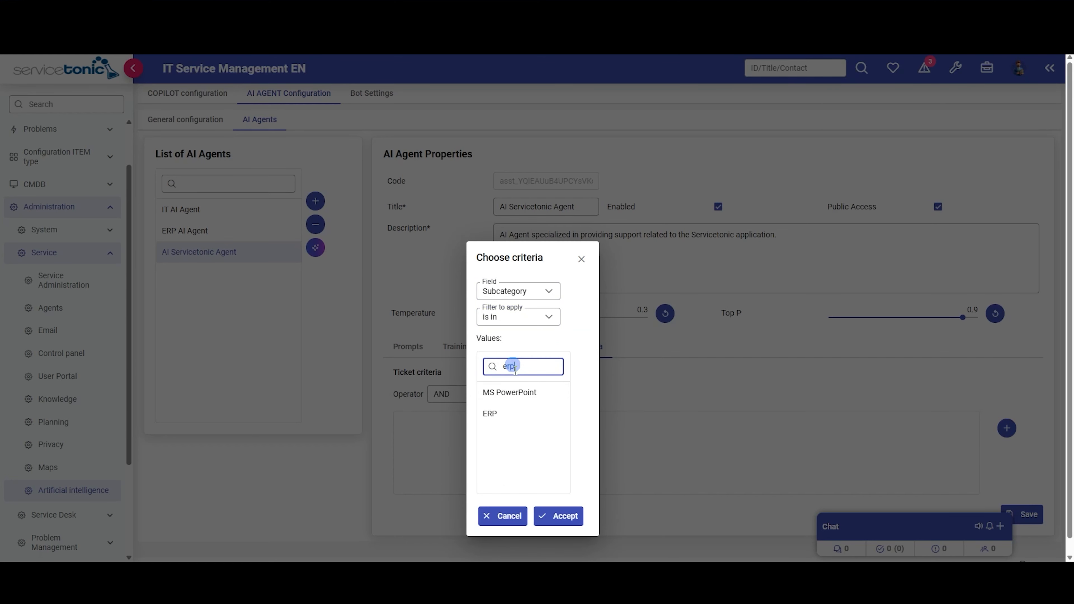
pyautogui.click(507, 414)
pyautogui.click(559, 514)
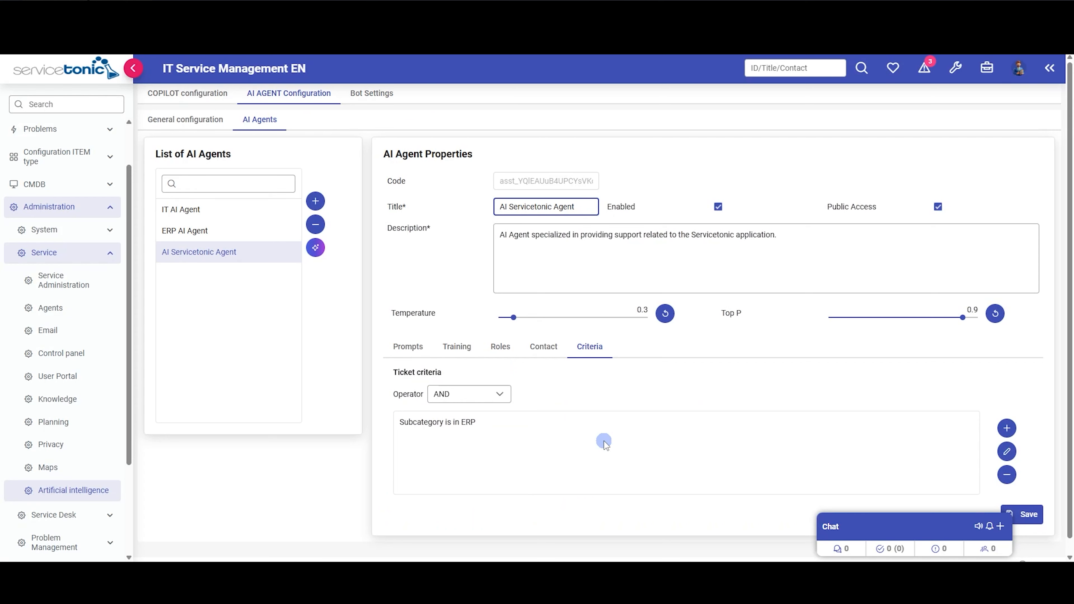
pyautogui.click(1030, 516)
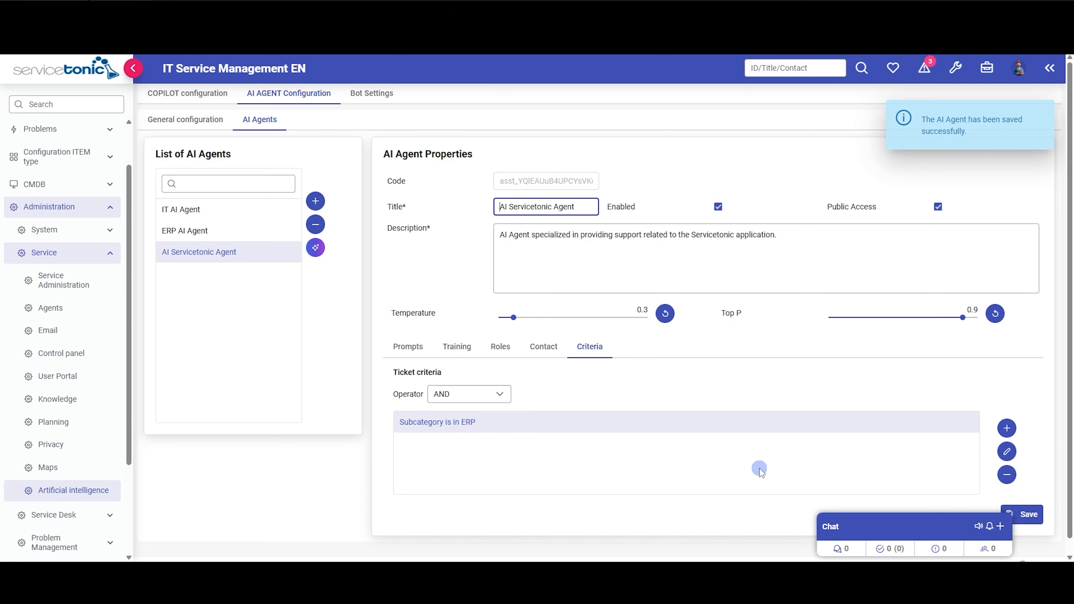
# Test the agent in its preview with "How can I schedule a ServiceTonic live demo ?", check the answer's source page and return to the preview
pyautogui.click(316, 249)
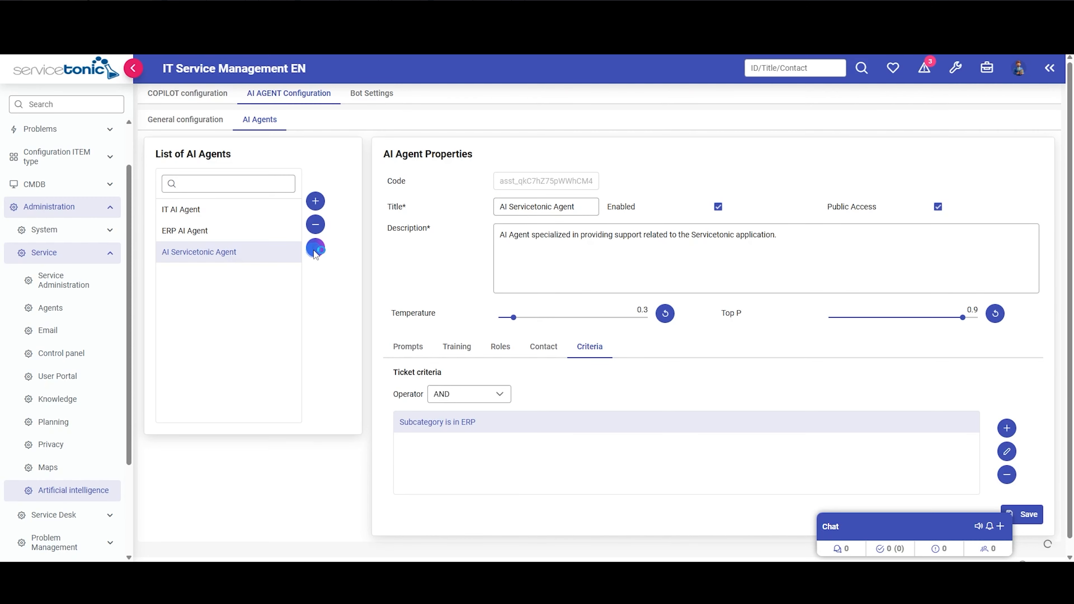
pyautogui.click(442, 347)
pyautogui.write('How can I schedule a ServiceTonic live demo ?')
pyautogui.press('Return')
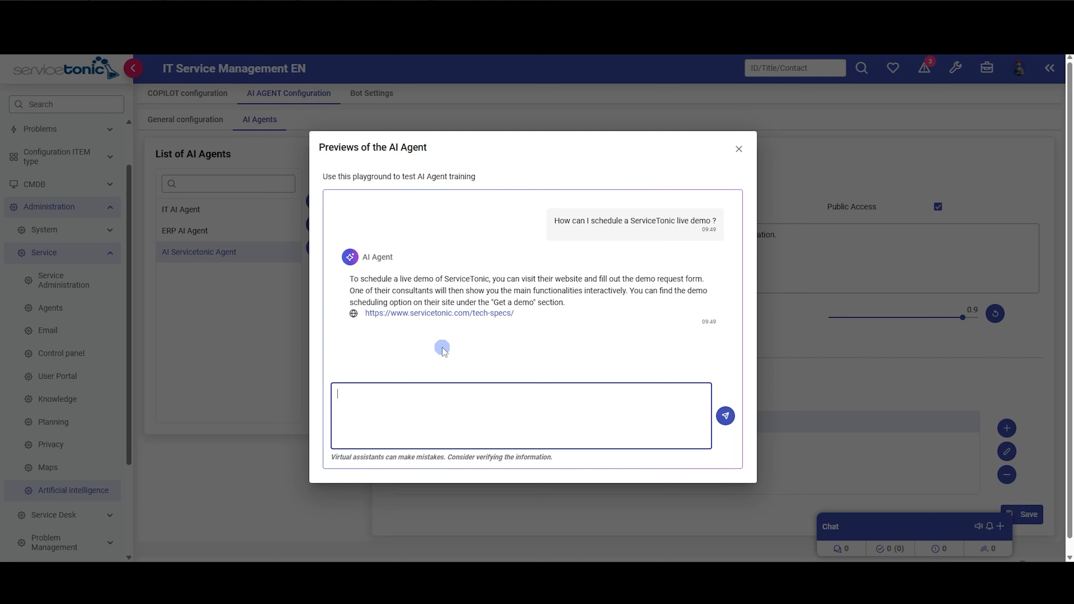
pyautogui.click(452, 313)
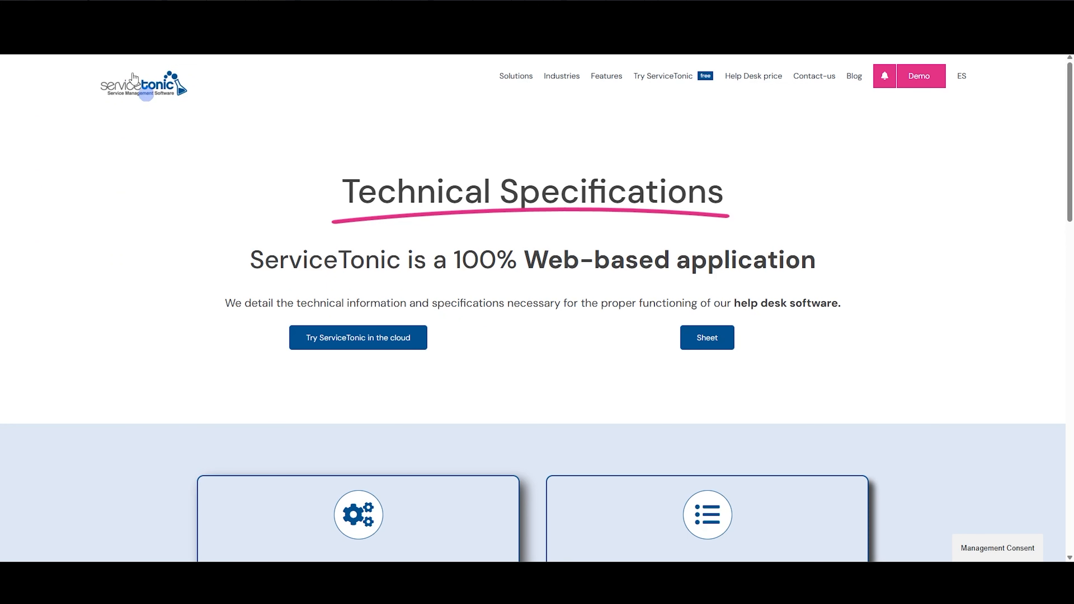
pyautogui.click(123, 9)
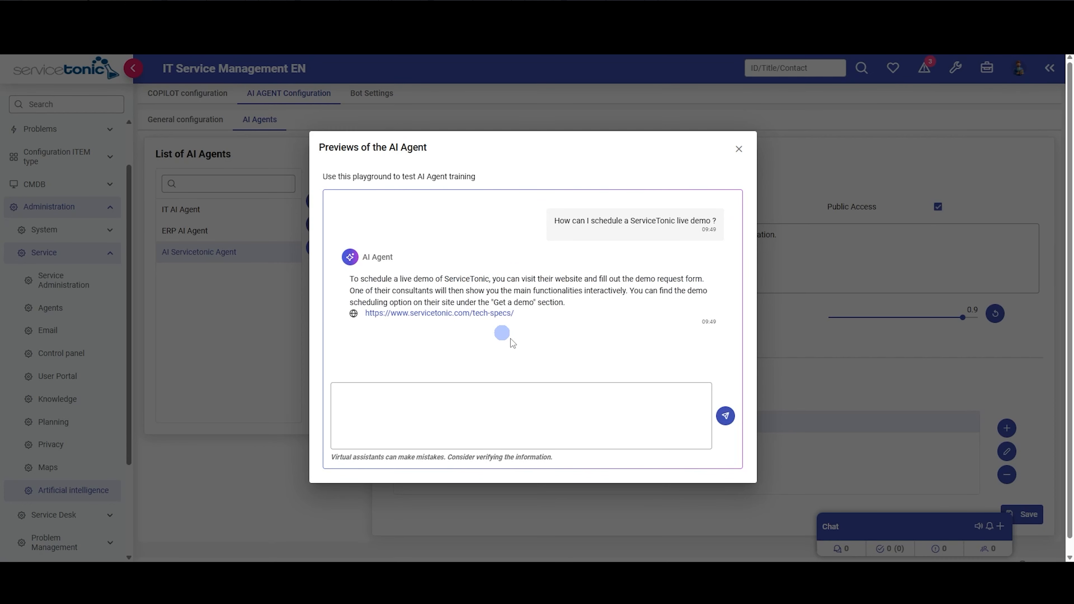